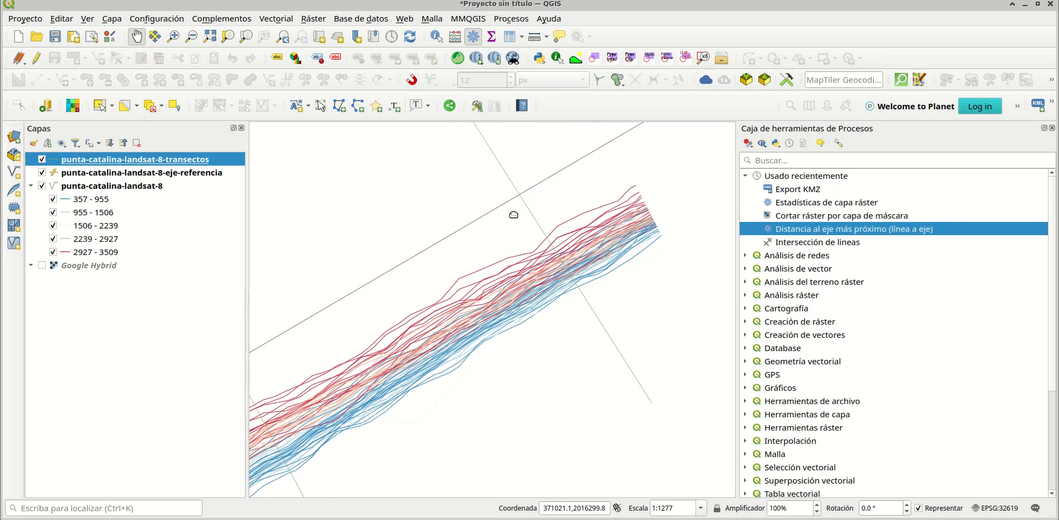
# Turn off editing for the punta-catalina-landsat-8-eje-referencia layer.
pyautogui.moveTo(574, 242); pyautogui.dragTo(580, 215)
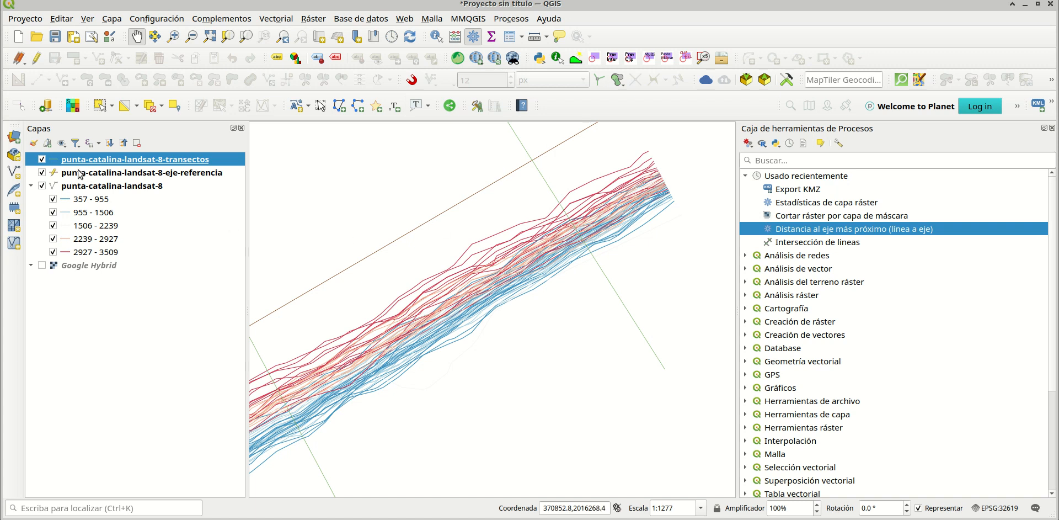
pyautogui.click(73, 172)
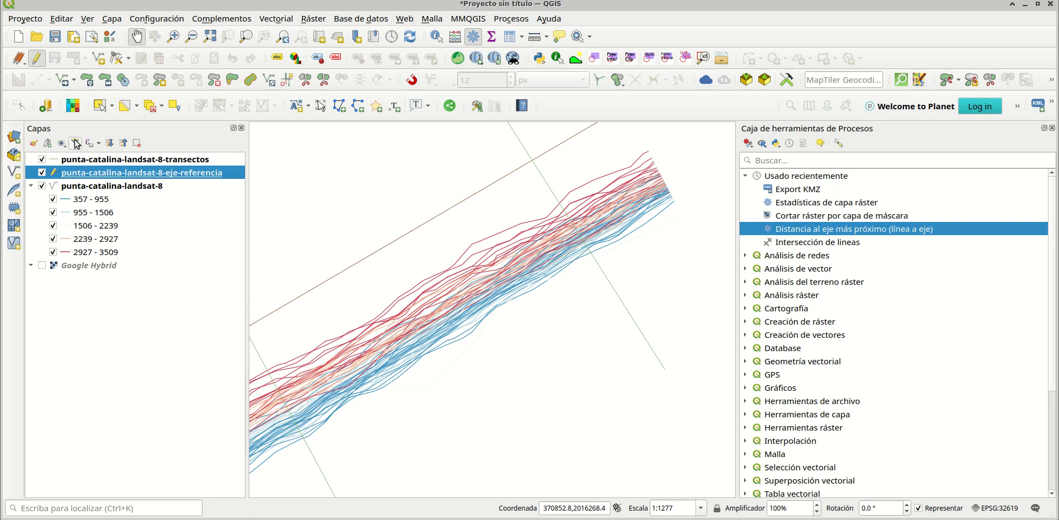
pyautogui.click(37, 60)
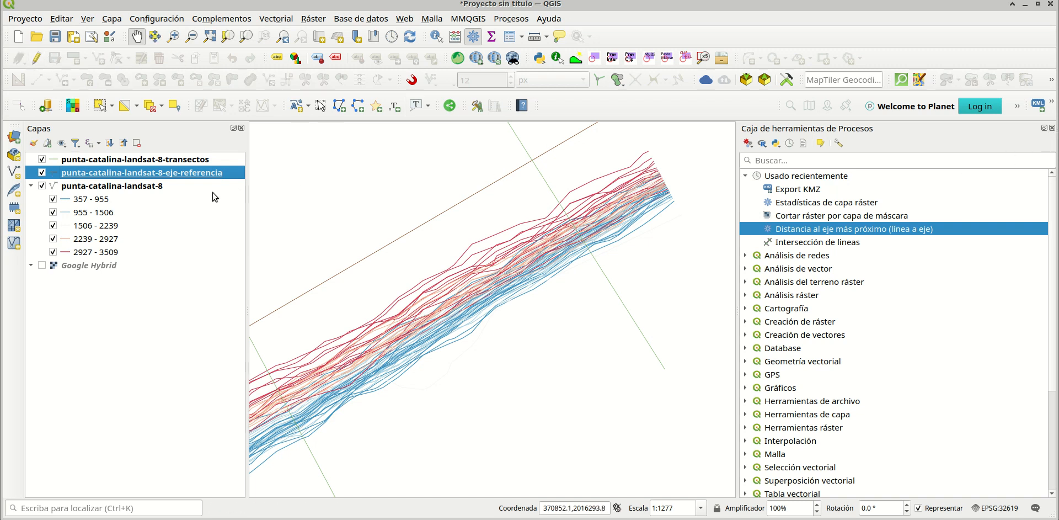
# Search the processing toolbox for "intersecc" and open the Intersección de líneas algorithm.
pyautogui.click(804, 246)
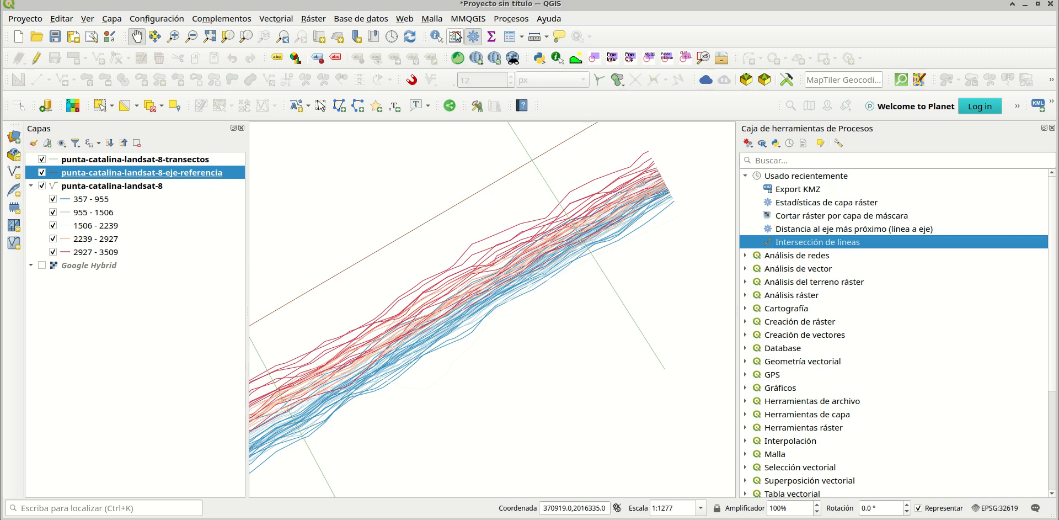
pyautogui.click(811, 160)
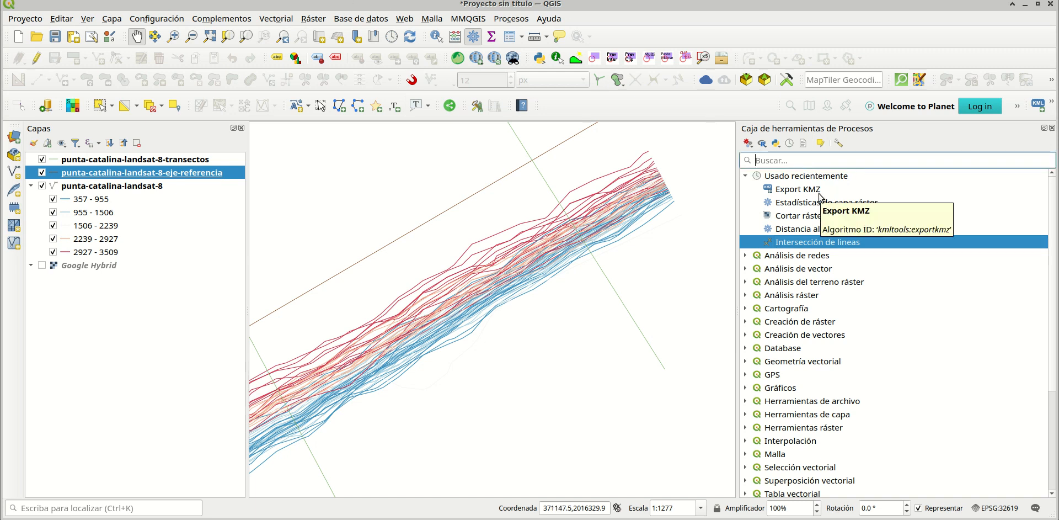
pyautogui.write('intersecc')
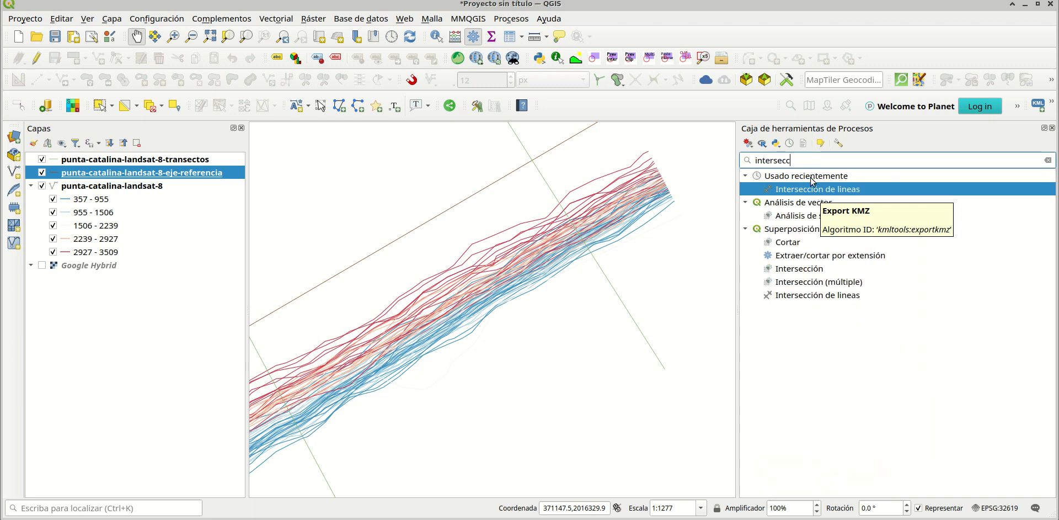
pyautogui.click(820, 188)
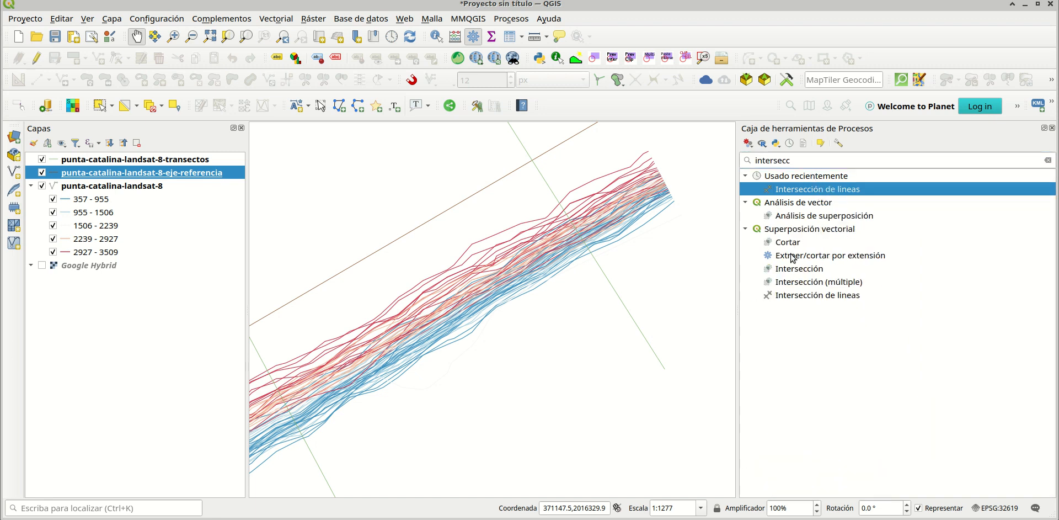
pyautogui.click(811, 161)
pyautogui.doubleClick(796, 186)
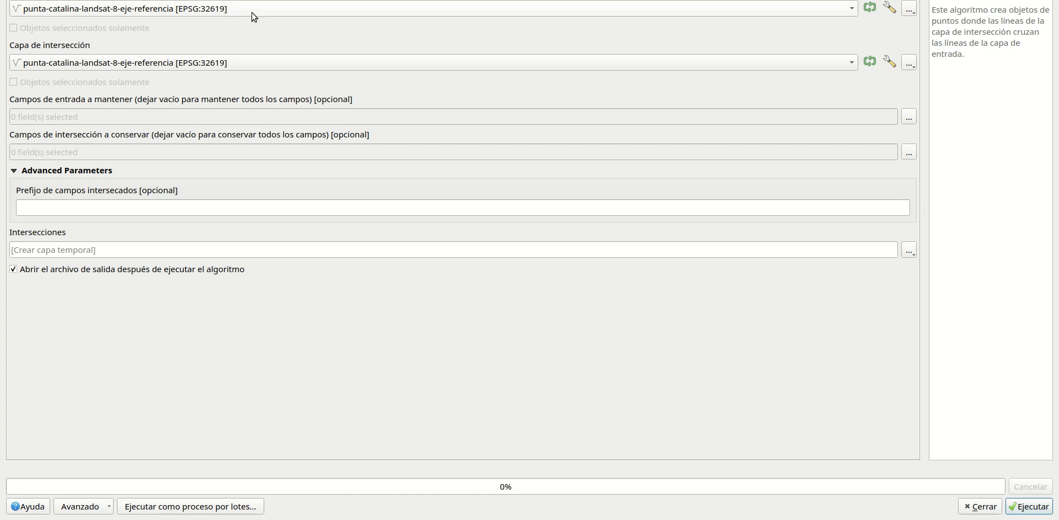
# Set punta-catalina-landsat-8-transectos as the input layer and punta-catalina-landsat-8 as the intersection layer.
pyautogui.click(265, 9)
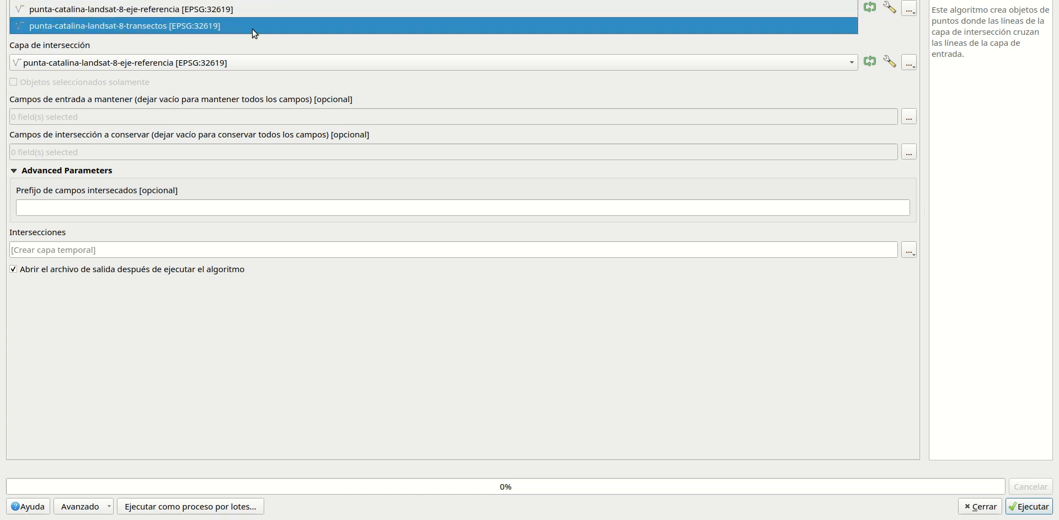
pyautogui.click(236, 25)
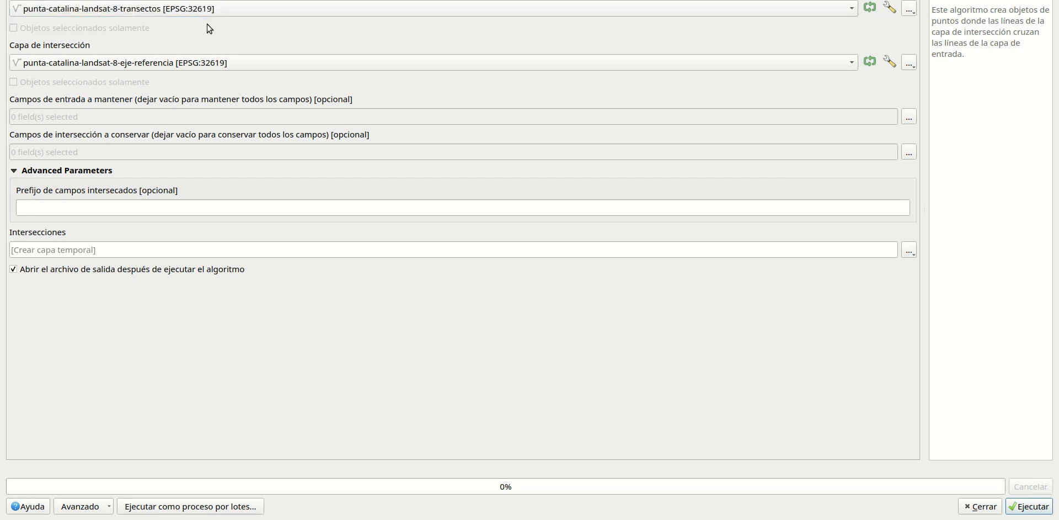
pyautogui.click(202, 63)
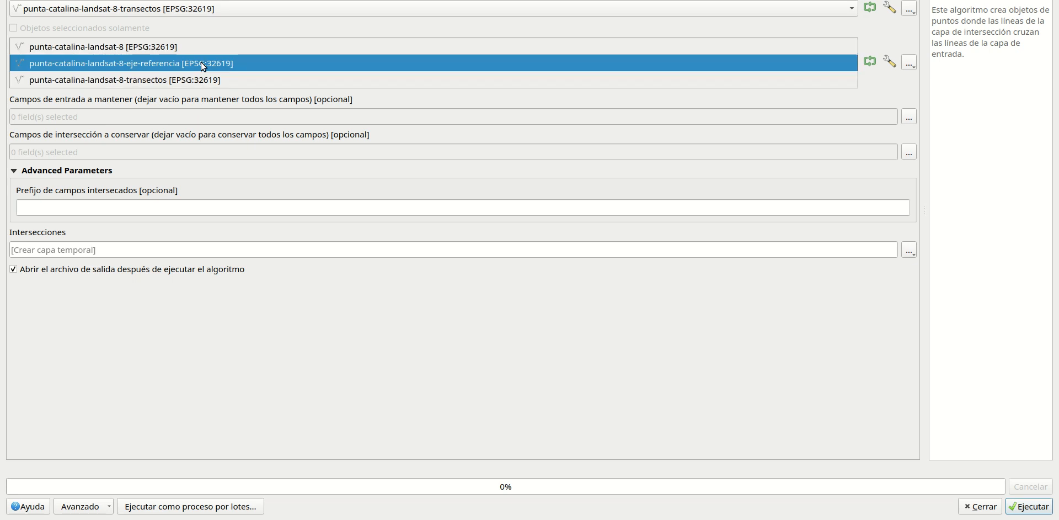
pyautogui.click(117, 46)
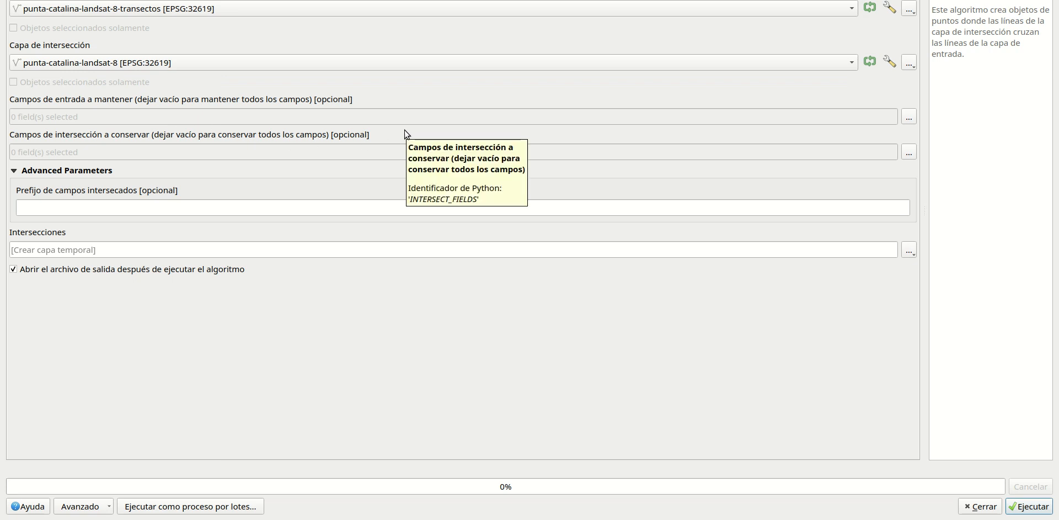
# Keep all input fields (fid, transecto) and all intersection fields (fid, date, satname, geoaccuracy, cloud_cover).
pyautogui.click(909, 117)
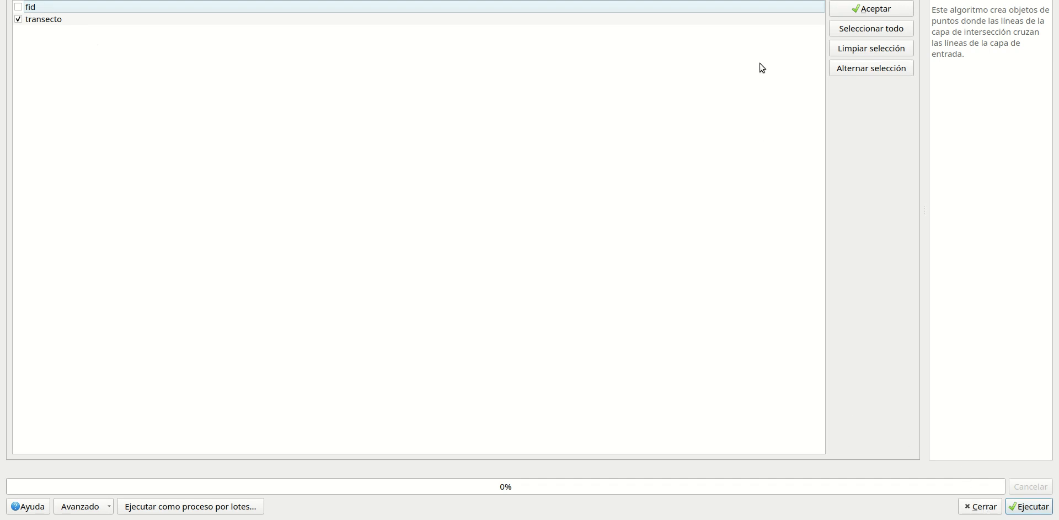
pyautogui.click(854, 28)
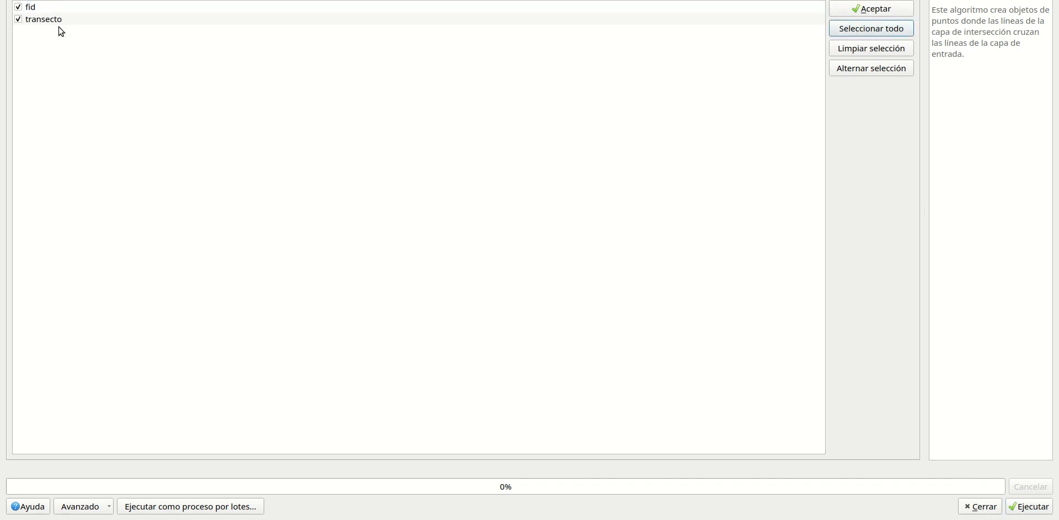
pyautogui.click(870, 11)
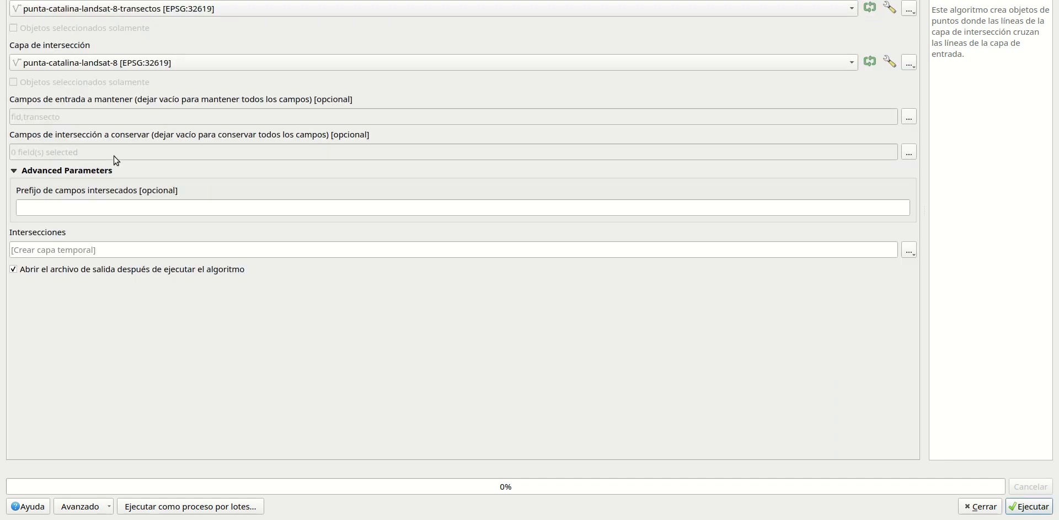
pyautogui.click(909, 152)
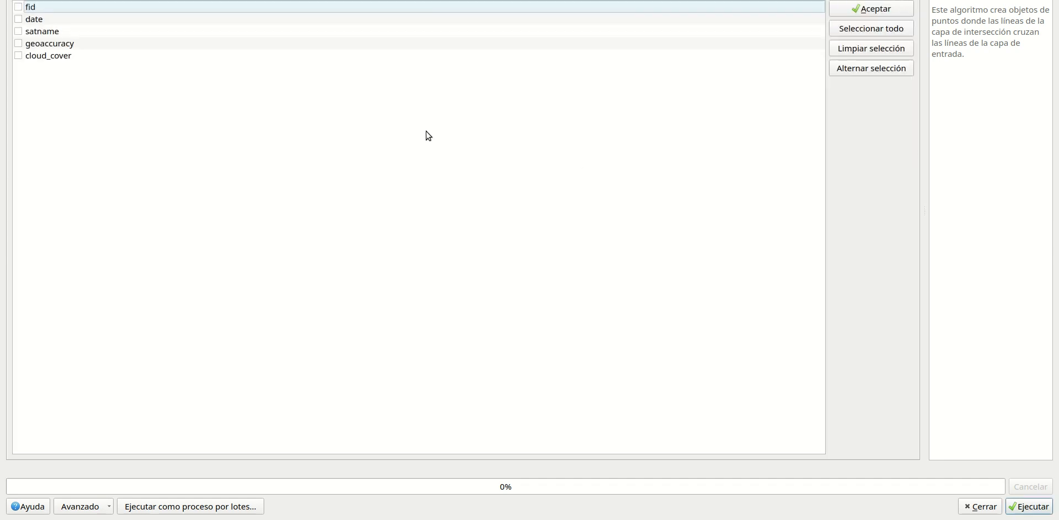
pyautogui.click(877, 30)
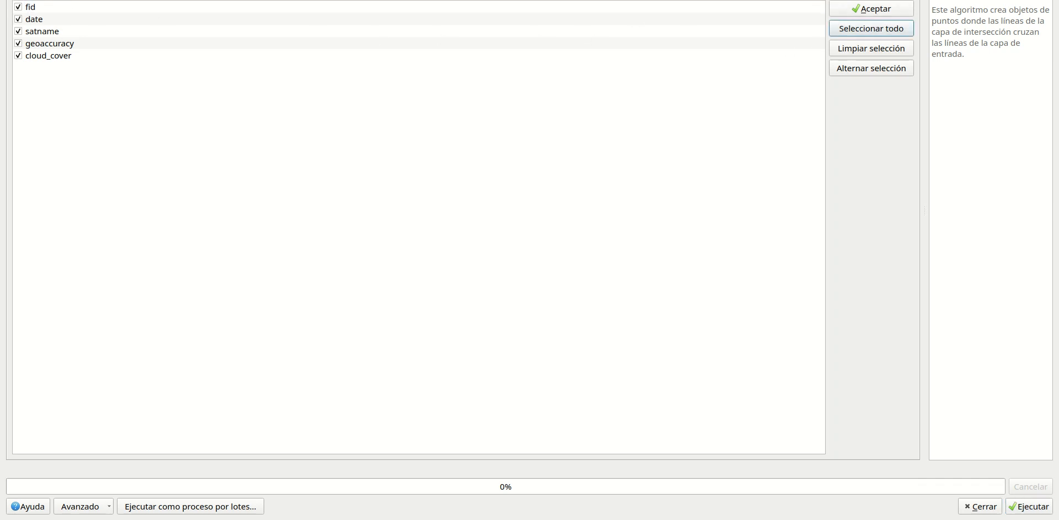
pyautogui.click(886, 10)
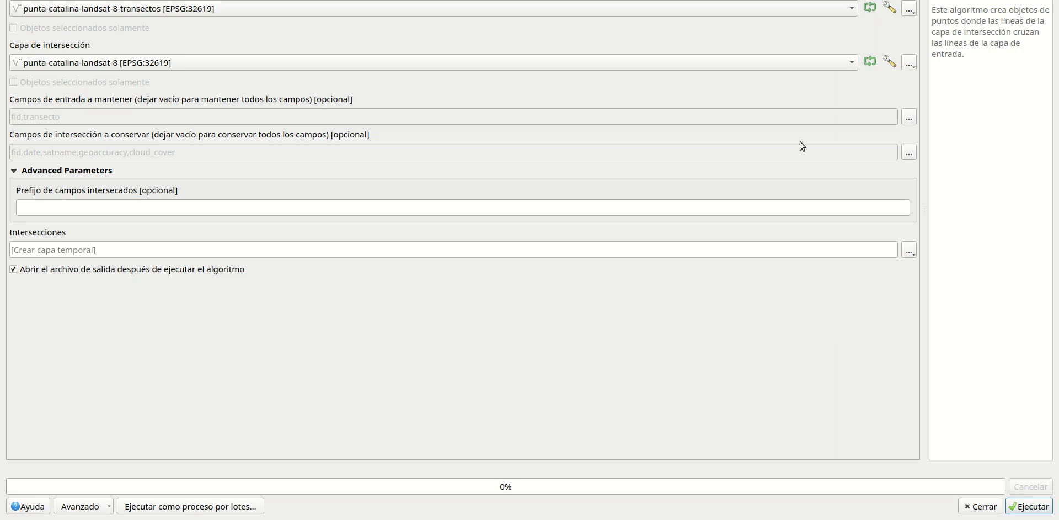
# Set the intersections output to interseccion-transectos-lineas-de-costa.gpkg in the ejercicio-5 folder, then run the algorithm and close its dialog.
pyautogui.click(215, 211)
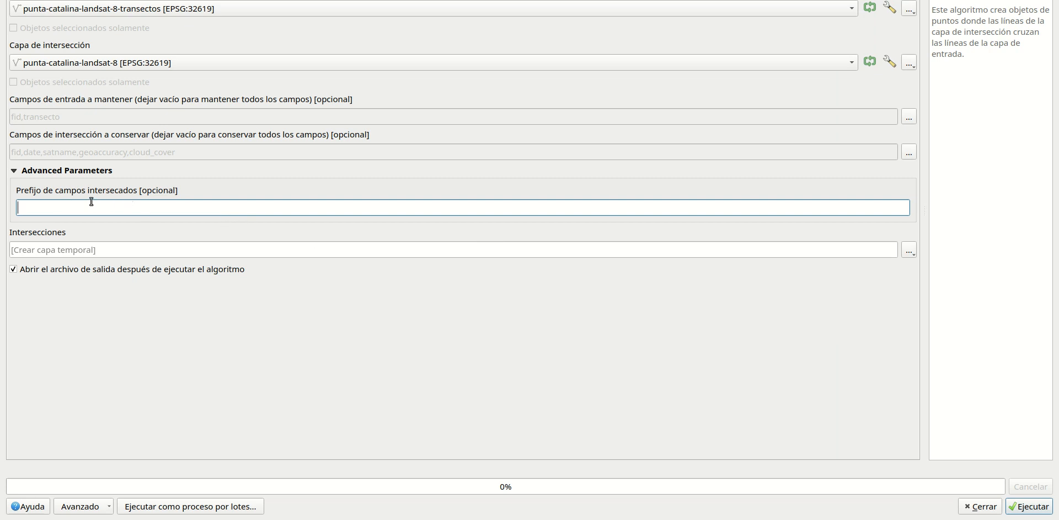
pyautogui.click(908, 251)
pyautogui.click(937, 283)
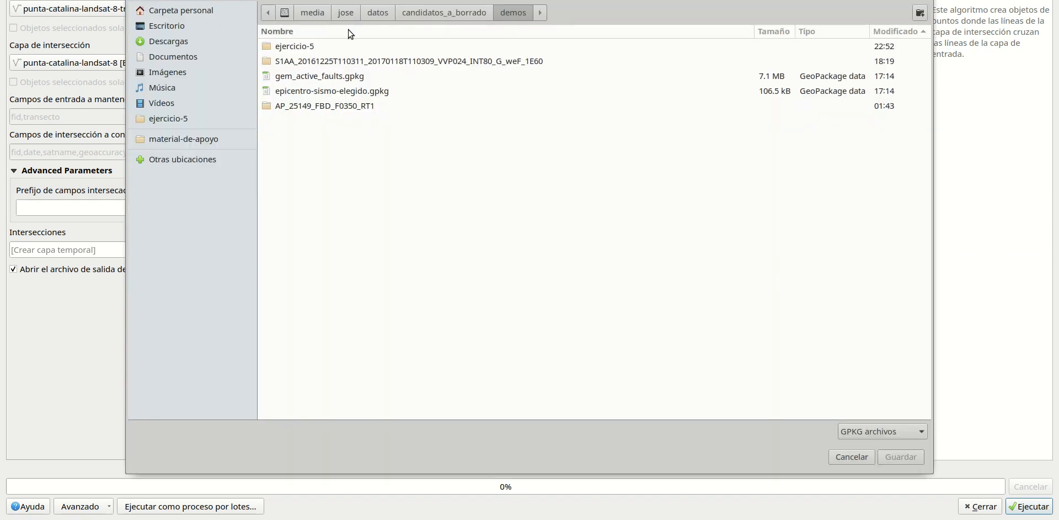
pyautogui.doubleClick(316, 46)
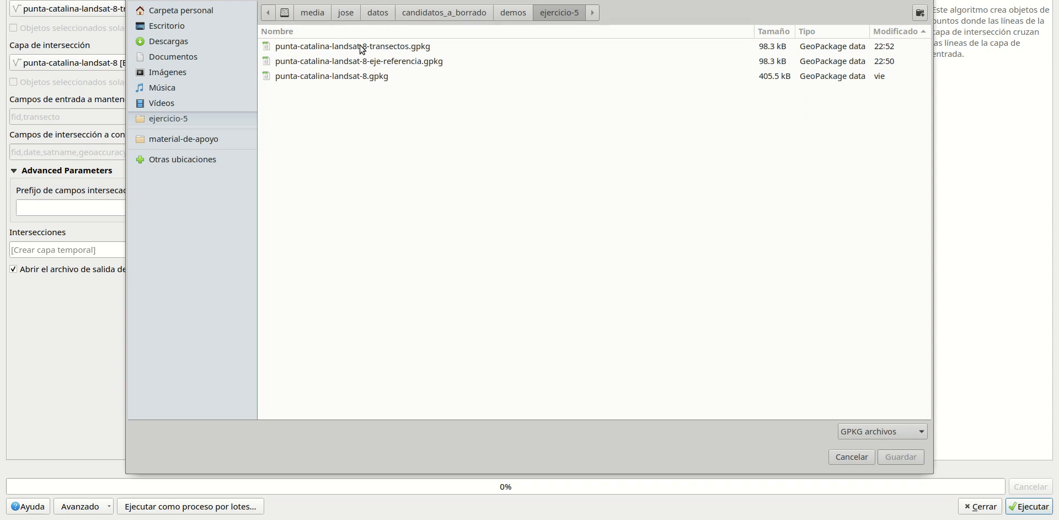
pyautogui.write('p')
pyautogui.click(897, 451)
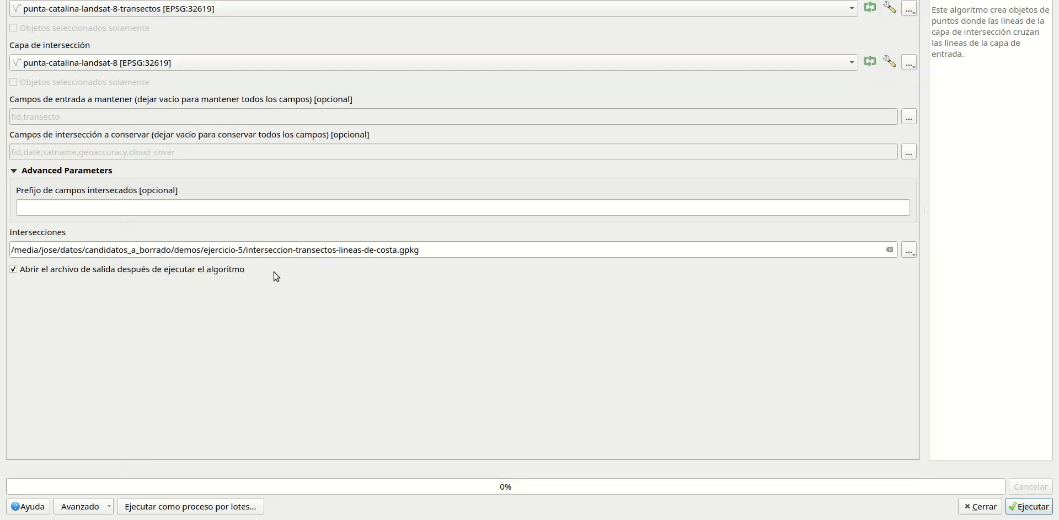
pyautogui.click(1031, 507)
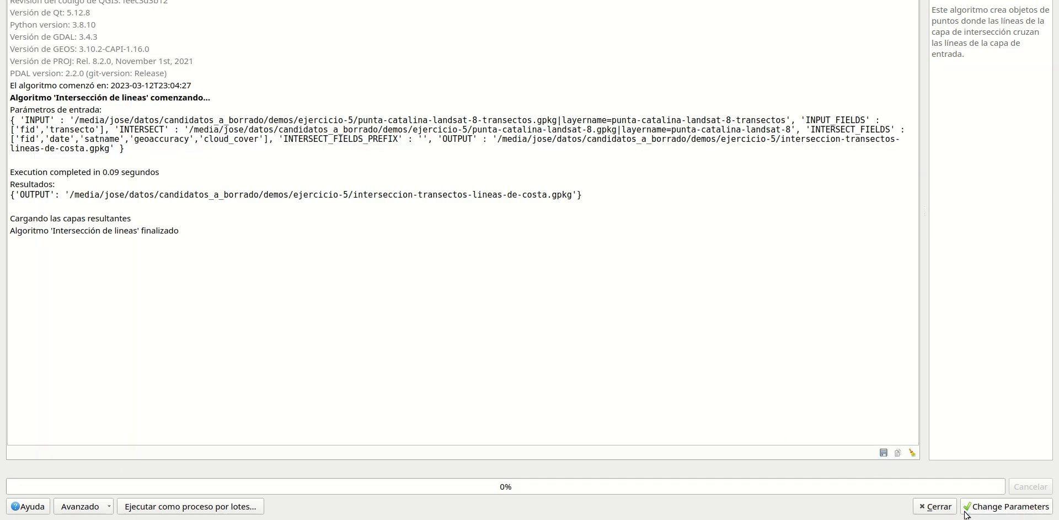
pyautogui.click(935, 506)
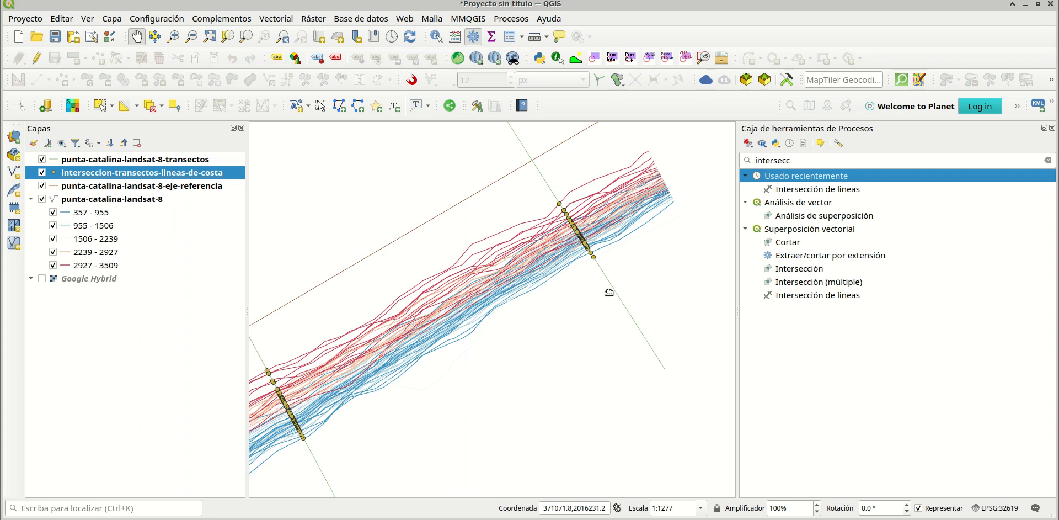
# Examine the attribute table of the interseccion-transectos-lineas-de-costa layer.
pyautogui.rightClick(106, 176)
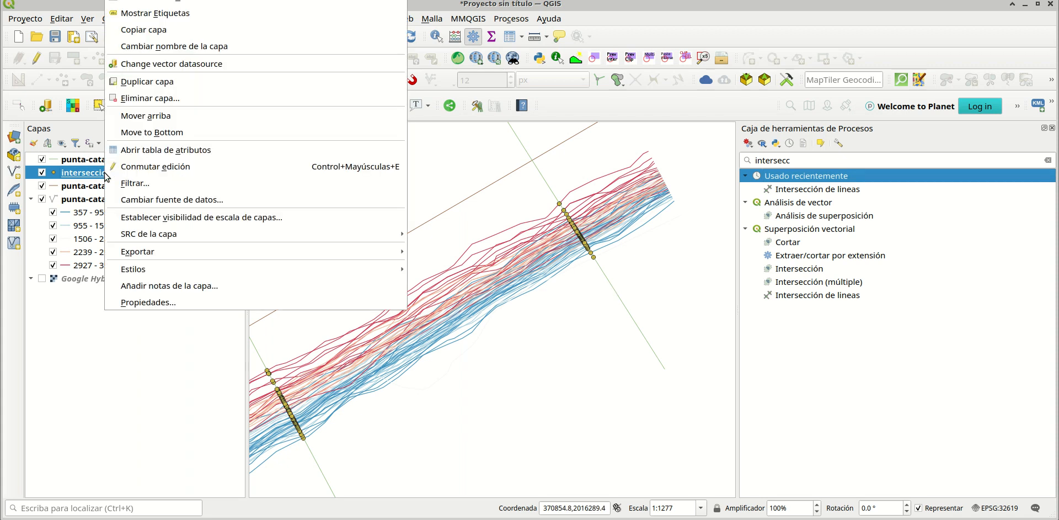
pyautogui.click(149, 145)
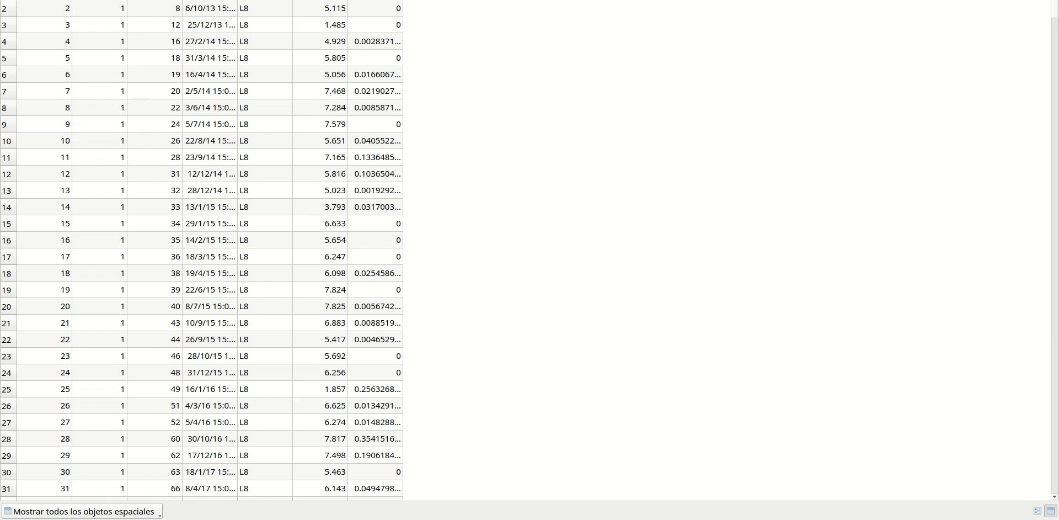
pyautogui.hotkey('alt', 'F4')
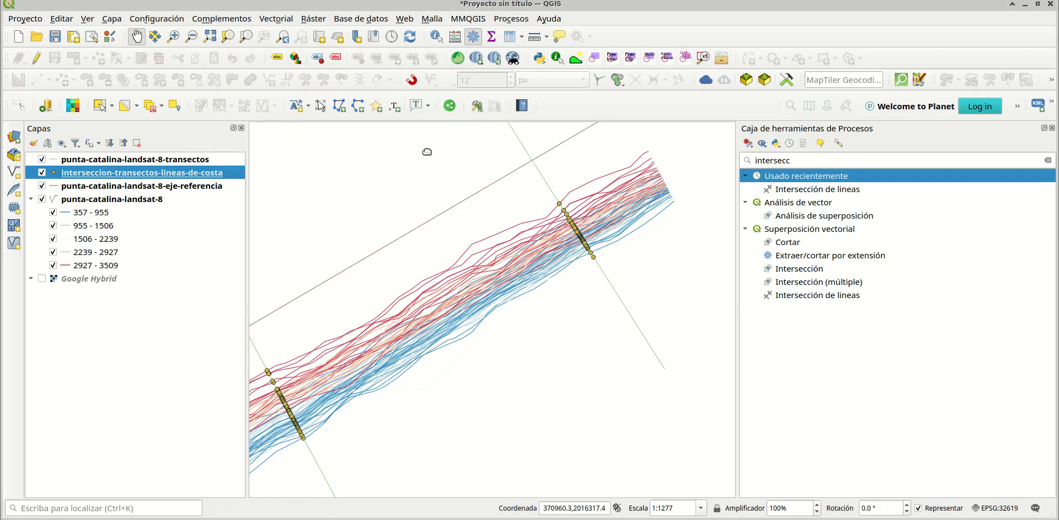
pyautogui.click(828, 192)
pyautogui.doubleClick(828, 193)
pyautogui.click(211, 10)
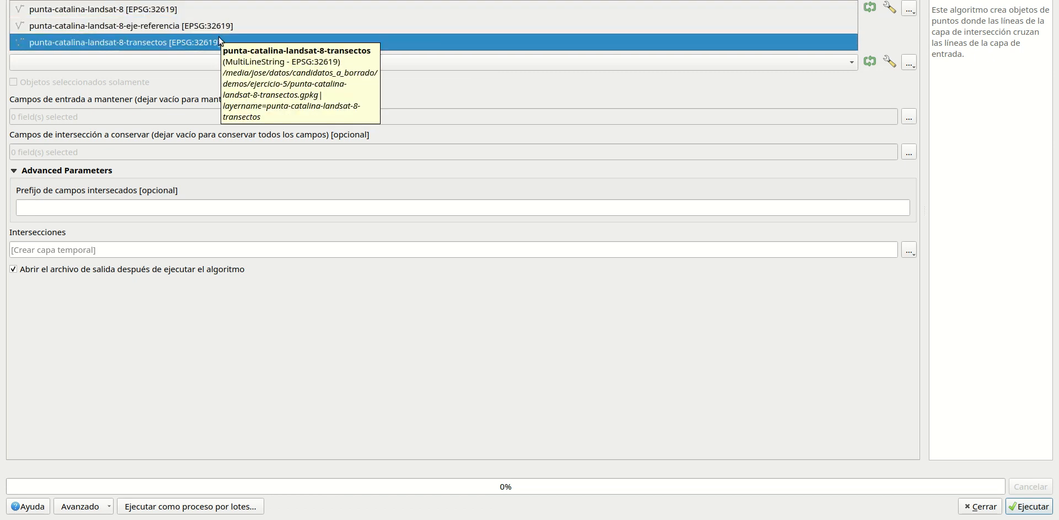
pyautogui.click(208, 9)
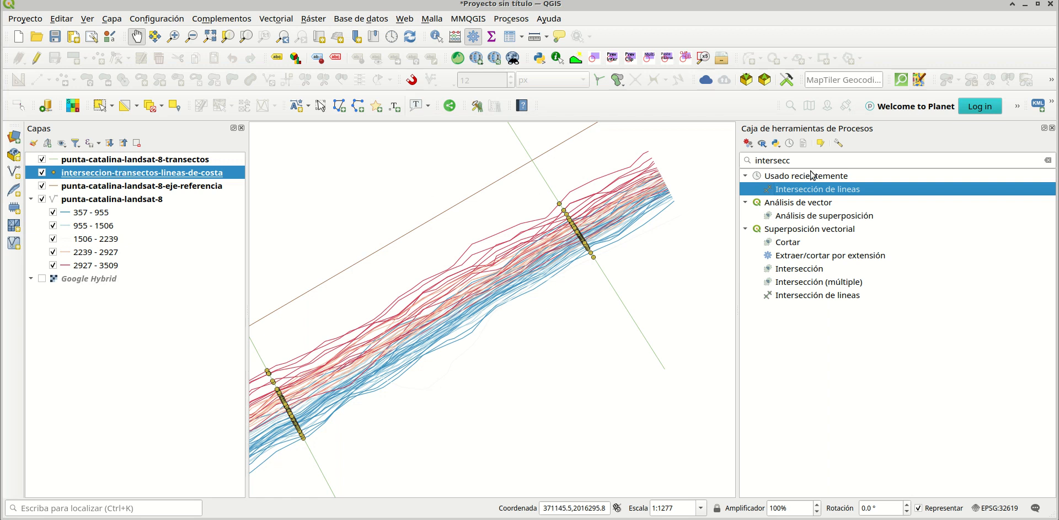
# Open Intersección de líneas with punta-catalina-landsat-8-transectos as the input layer and punta-catalina-landsat-8-eje-referencia as the intersection layer.
pyautogui.doubleClick(830, 194)
pyautogui.click(220, 6)
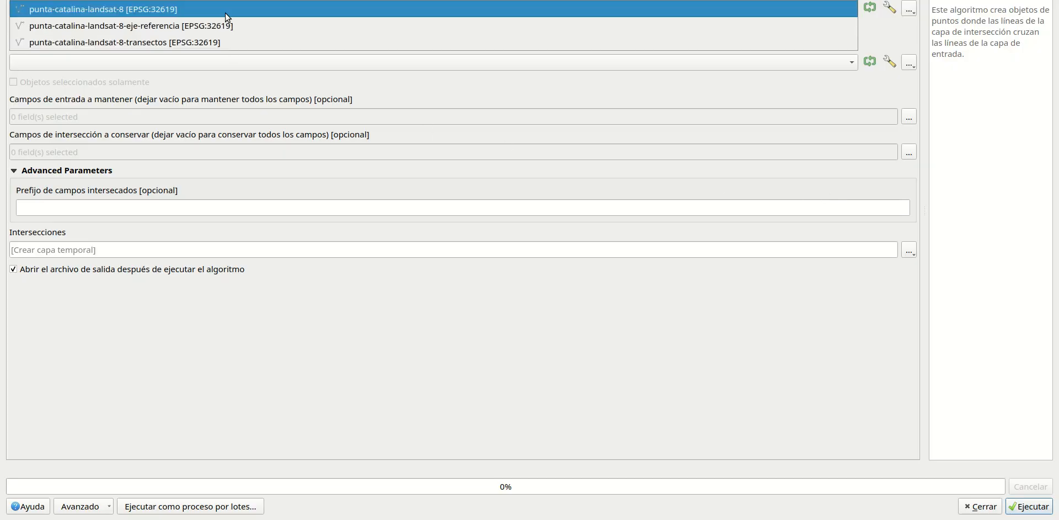
pyautogui.click(221, 42)
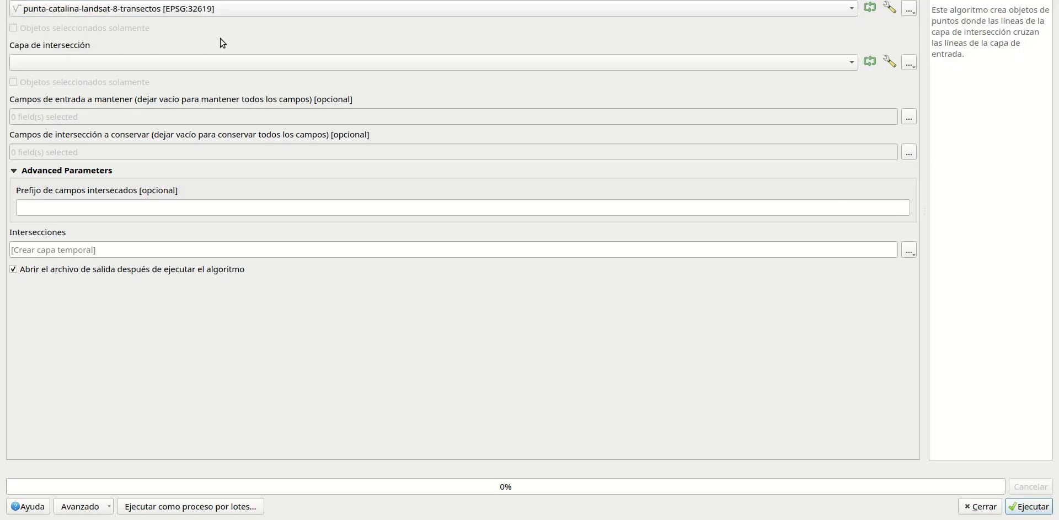
pyautogui.click(222, 63)
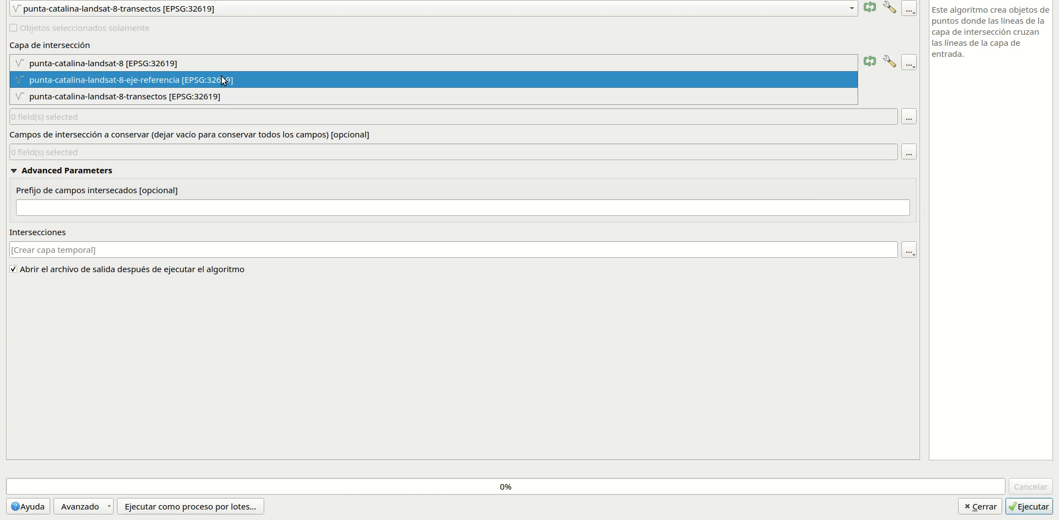
pyautogui.click(220, 77)
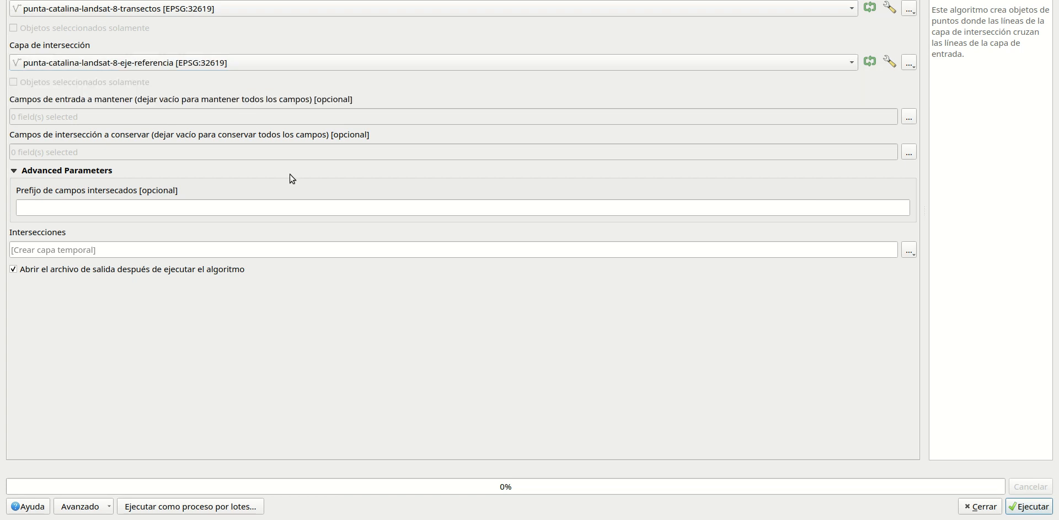
# Keep all fields of the transects input layer, fid and transecto, in the intersection output.
pyautogui.click(908, 117)
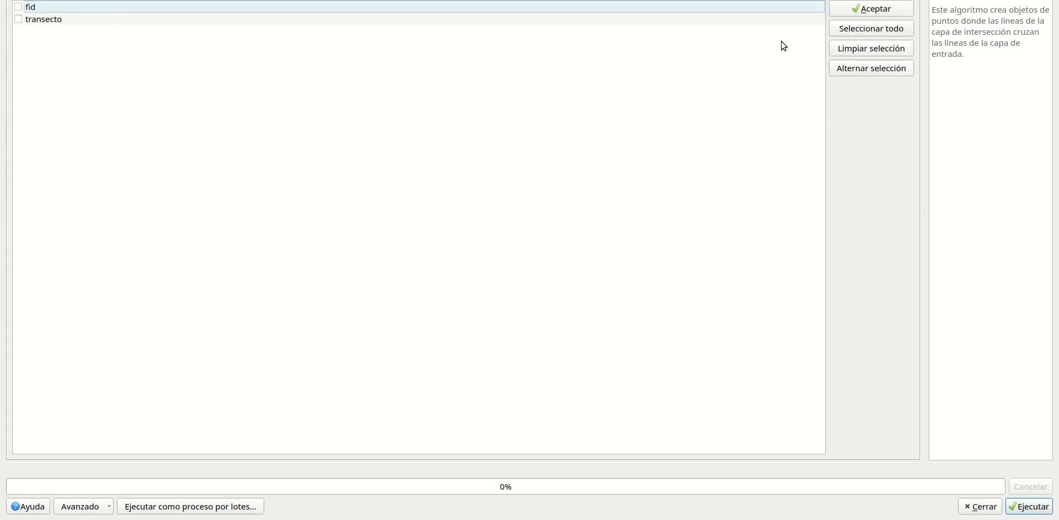
pyautogui.click(851, 32)
pyautogui.click(861, 9)
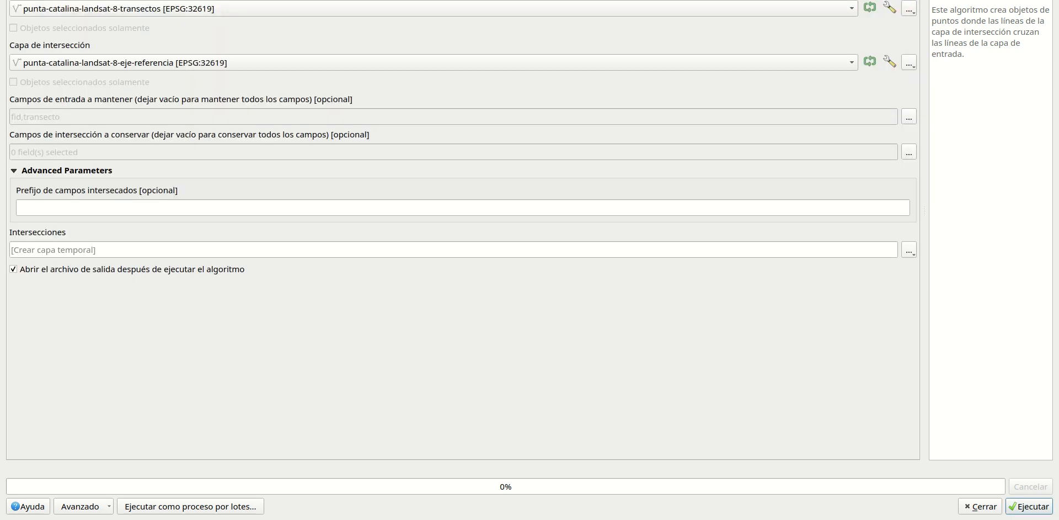
# Keep all fields of the reference axis intersection layer, fid and nombre, in the intersection output.
pyautogui.click(909, 152)
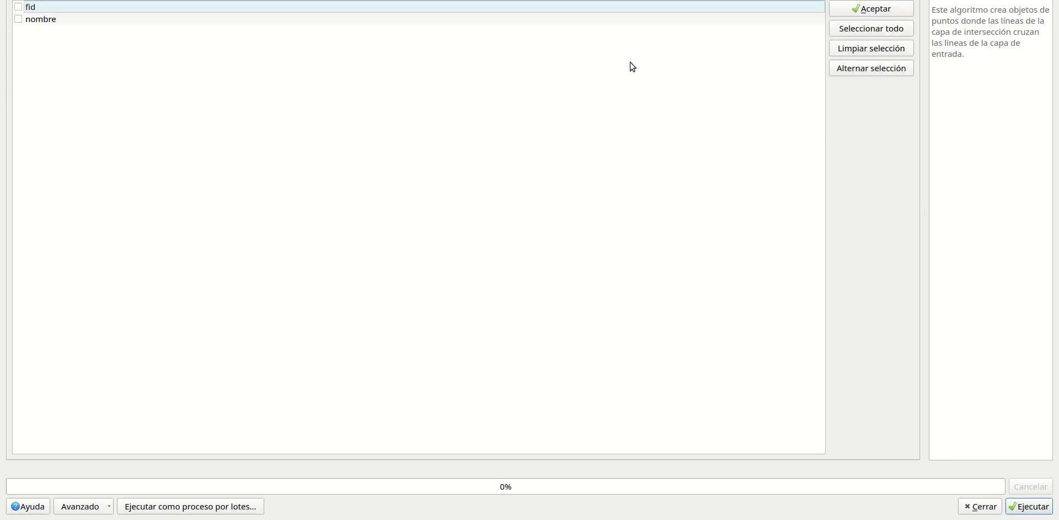
pyautogui.click(849, 31)
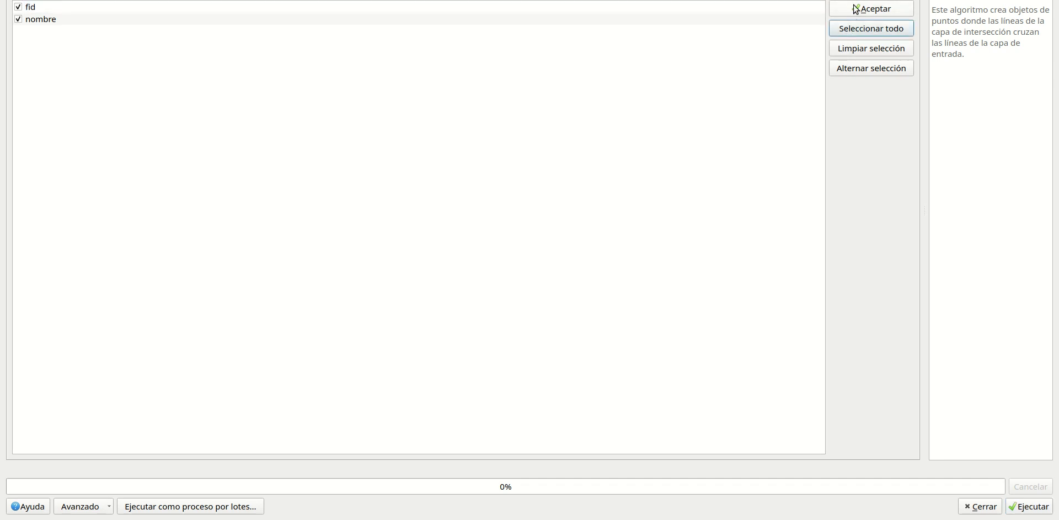
pyautogui.click(854, 11)
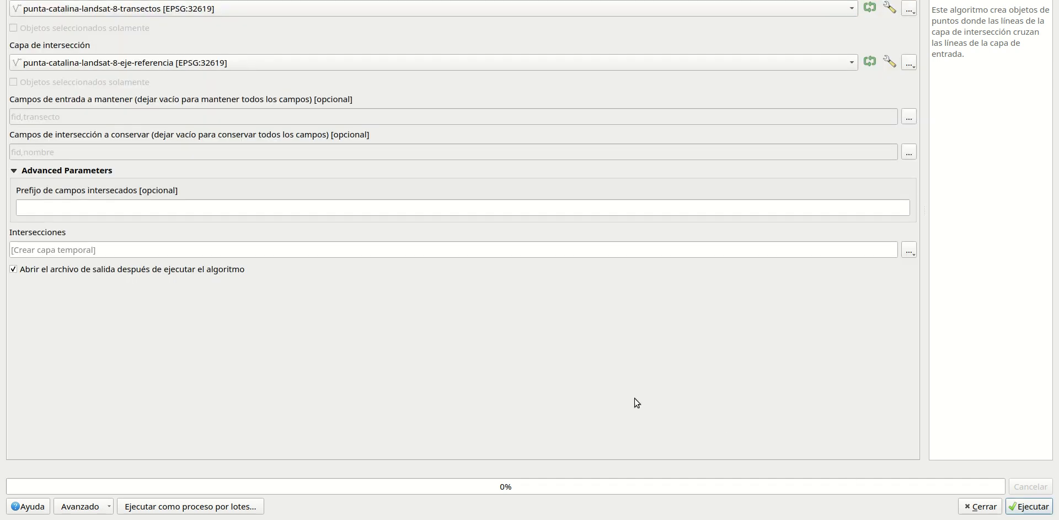
# Set the intersections output to interseccion-transectos-eje-referencia.gpkg in the ejercicio-5 folder, then run the algorithm and close its dialog.
pyautogui.click(908, 250)
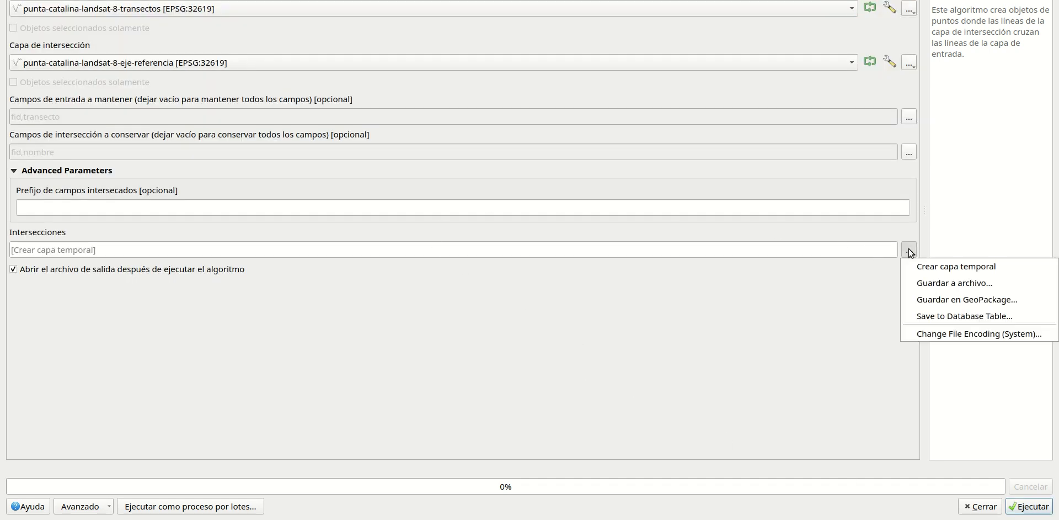
pyautogui.click(917, 283)
pyautogui.click(377, 49)
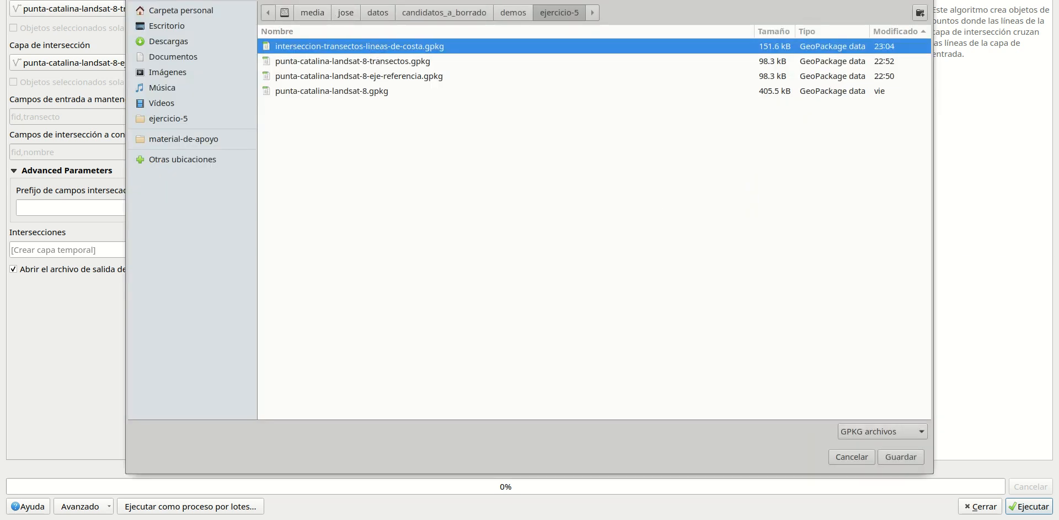
pyautogui.press('BackSpace')
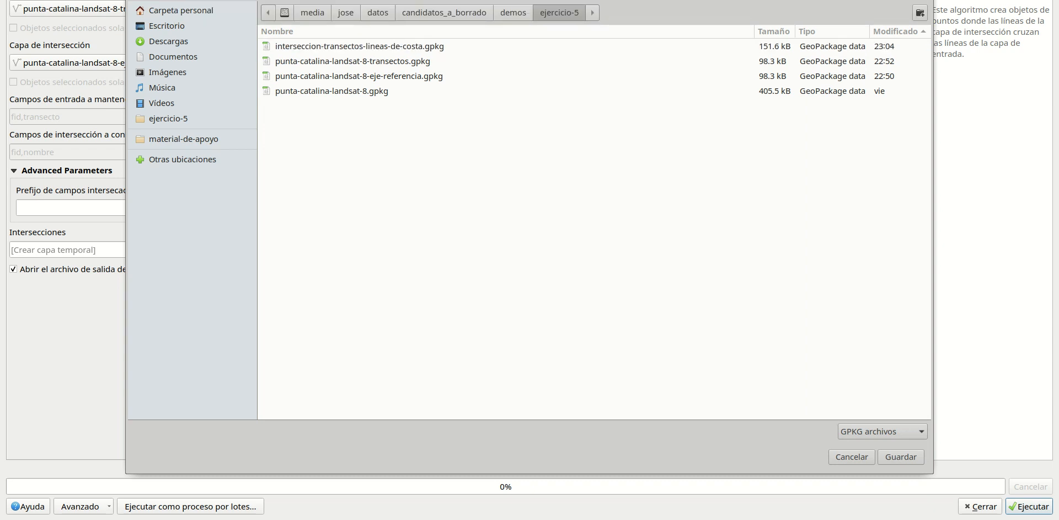
pyautogui.press('Return')
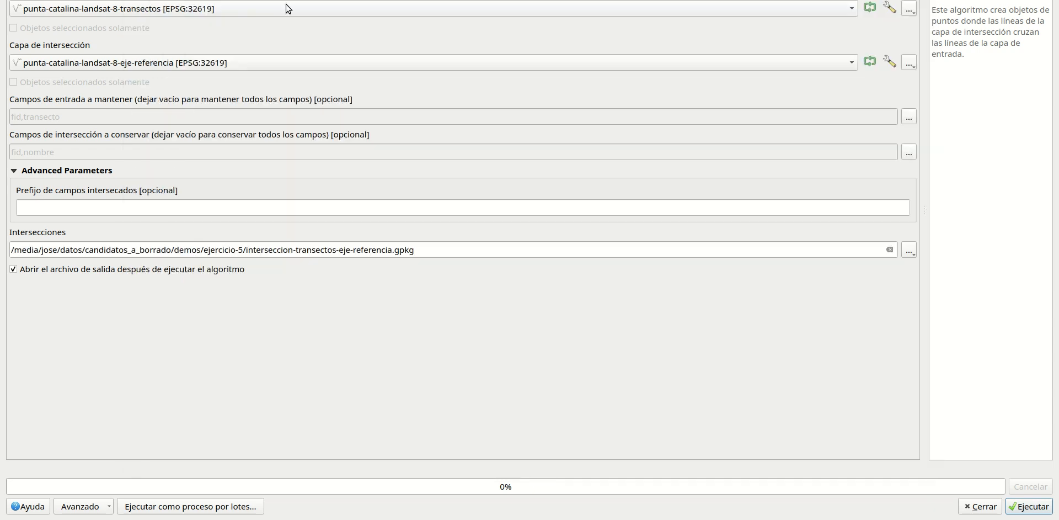
pyautogui.click(1029, 506)
pyautogui.click(980, 507)
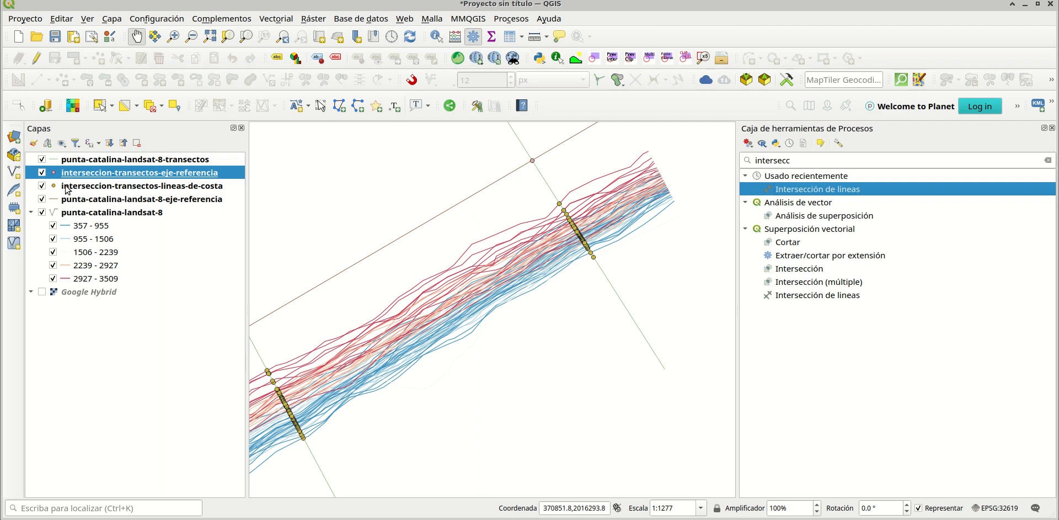
# Place both intersection point layers above the transects layer and hide the transects, reference axis and punta-catalina-landsat-8 layers.
pyautogui.moveTo(83, 176); pyautogui.dragTo(91, 169)
pyautogui.click(90, 173)
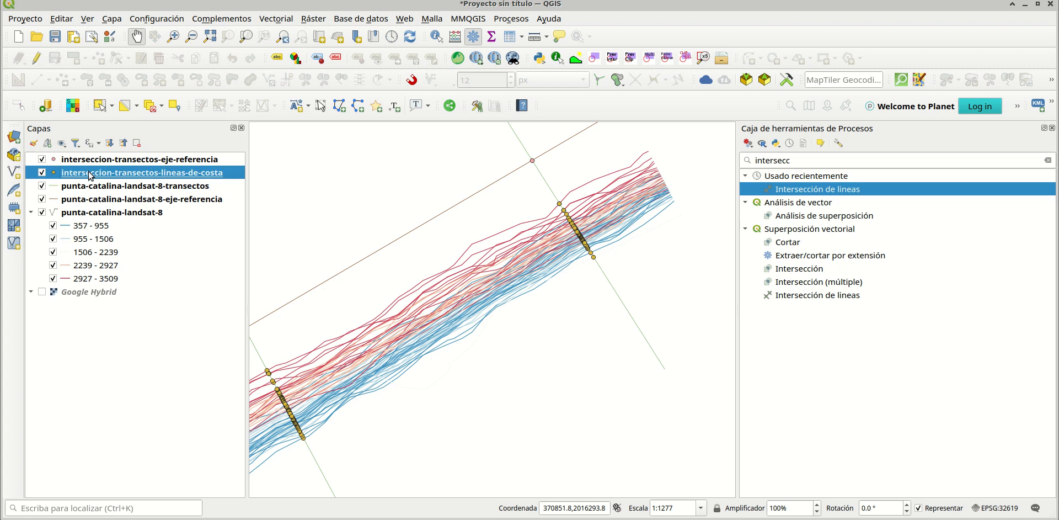
pyautogui.click(42, 185)
pyautogui.click(42, 198)
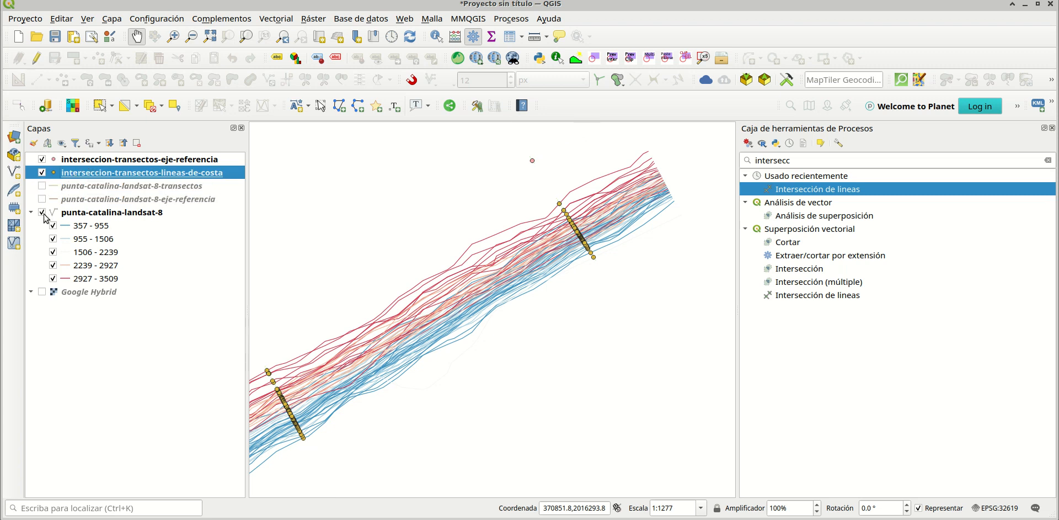
pyautogui.click(42, 212)
pyautogui.click(31, 211)
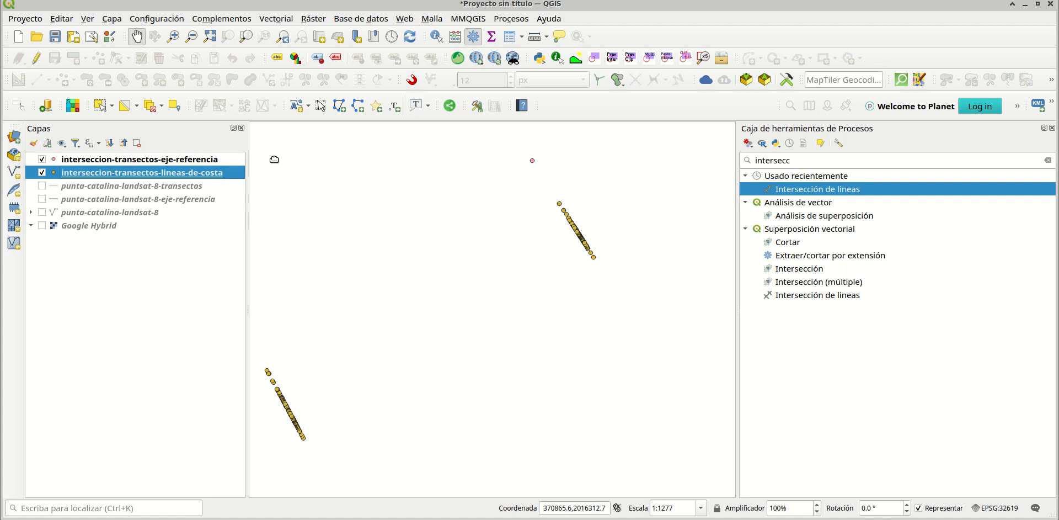
# Examine the intersection points of both transects with the coastlines and the reference axis on the map.
pyautogui.moveTo(385, 292); pyautogui.dragTo(501, 248)
pyautogui.scroll(-1, 487, 258)
pyautogui.moveTo(438, 333); pyautogui.dragTo(541, 268)
pyautogui.moveTo(429, 309); pyautogui.dragTo(564, 229)
pyautogui.moveTo(504, 298); pyautogui.dragTo(347, 399)
pyautogui.moveTo(588, 229); pyautogui.dragTo(457, 310)
pyautogui.moveTo(613, 254); pyautogui.dragTo(556, 265)
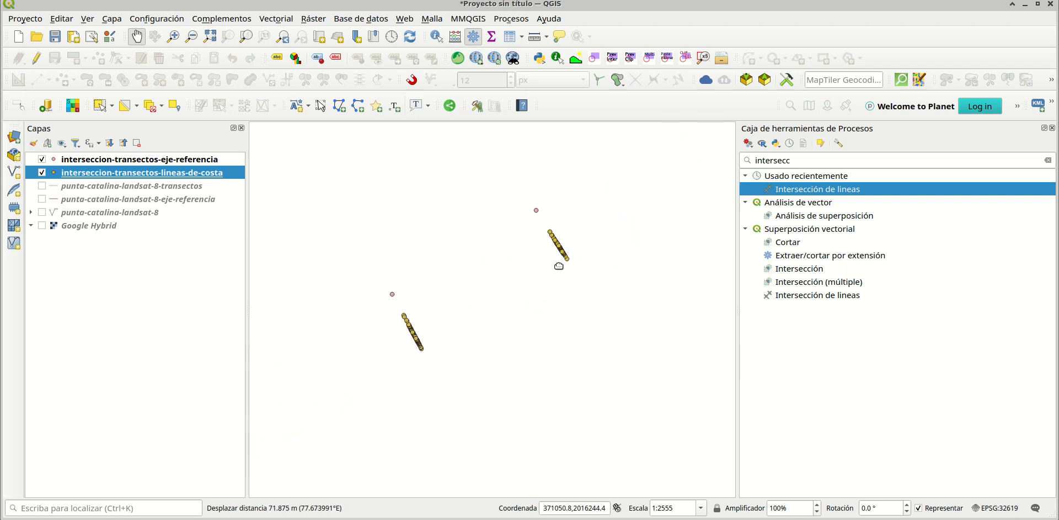
pyautogui.scroll(1, 558, 244)
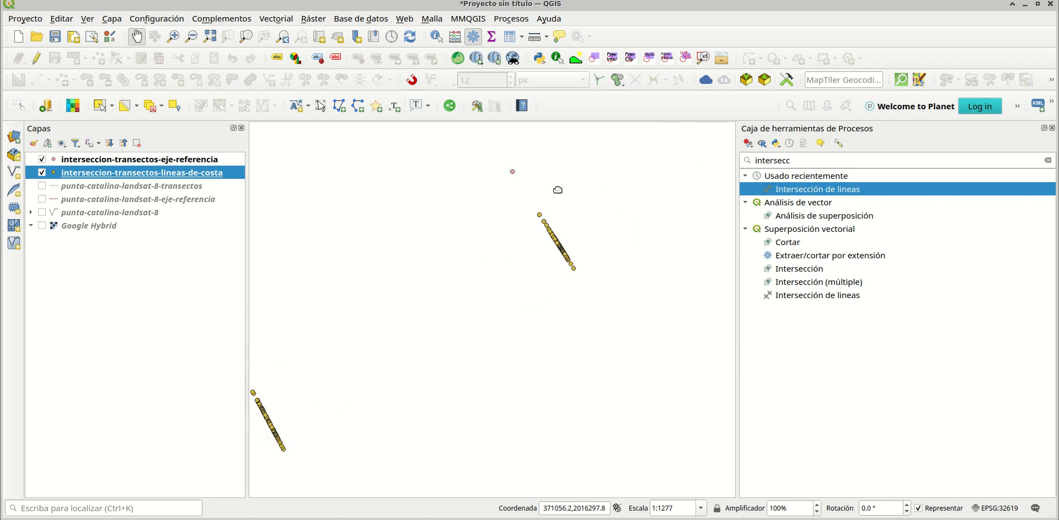
# Open Distancia al eje más próximo (línea a eje) with interseccion-transectos-lineas-de-costa as the source points layer and interseccion-transectos-eje-referencia as the destination layer.
pyautogui.doubleClick(792, 161)
pyautogui.press('BackSpace')
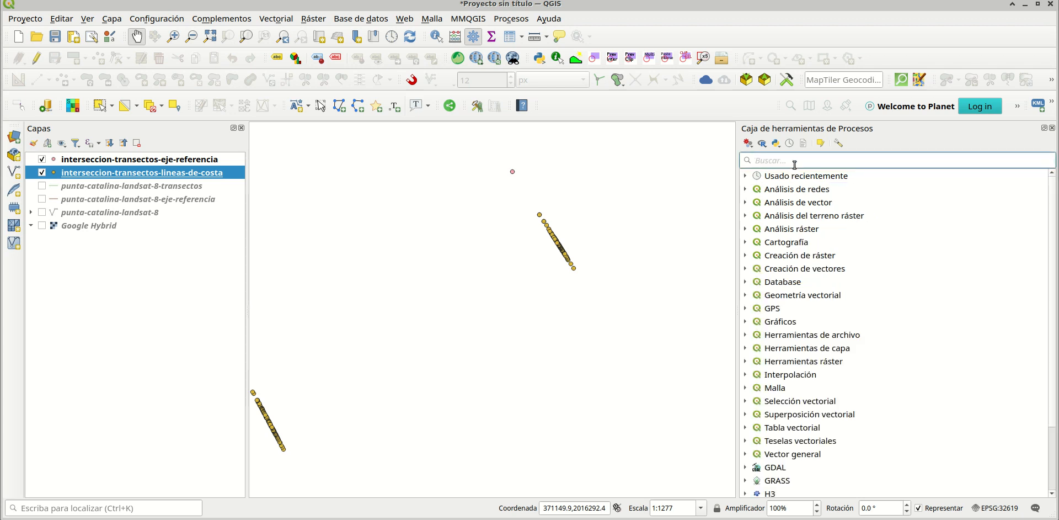
pyautogui.doubleClick(780, 176)
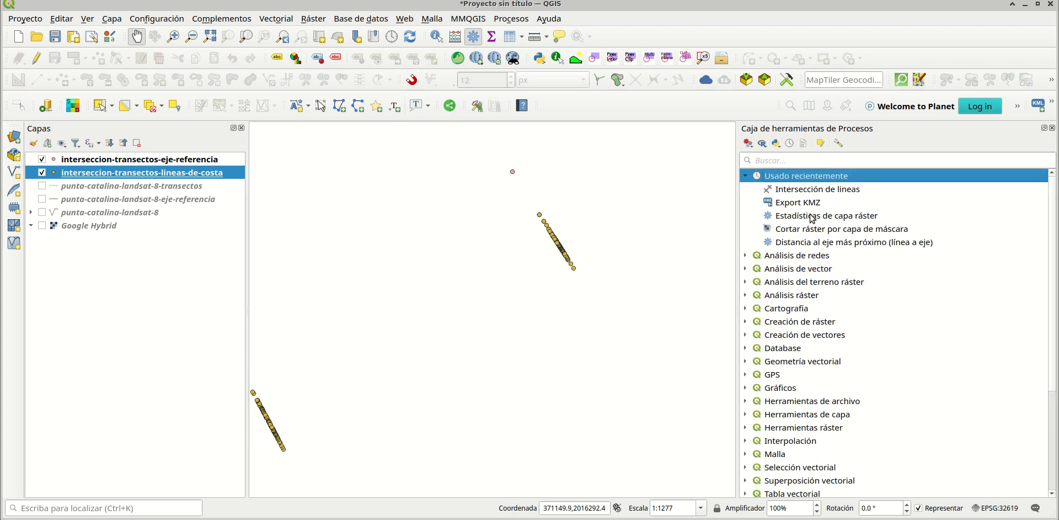
pyautogui.click(811, 242)
pyautogui.click(820, 158)
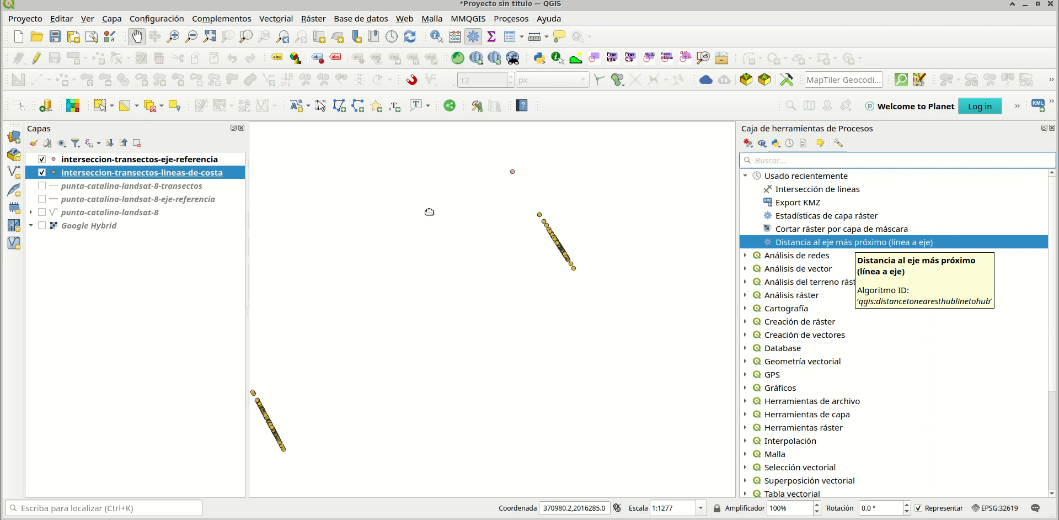
pyautogui.doubleClick(825, 242)
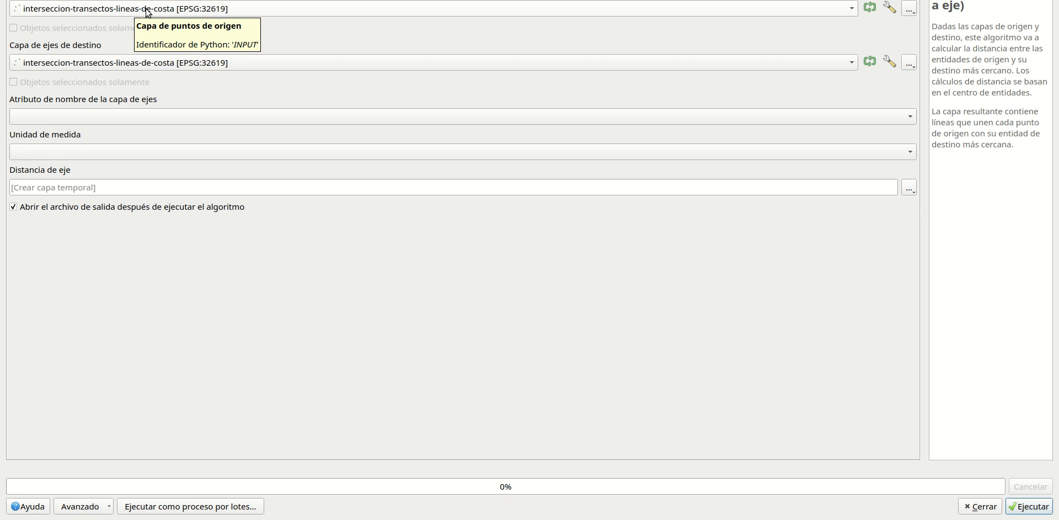
pyautogui.click(120, 11)
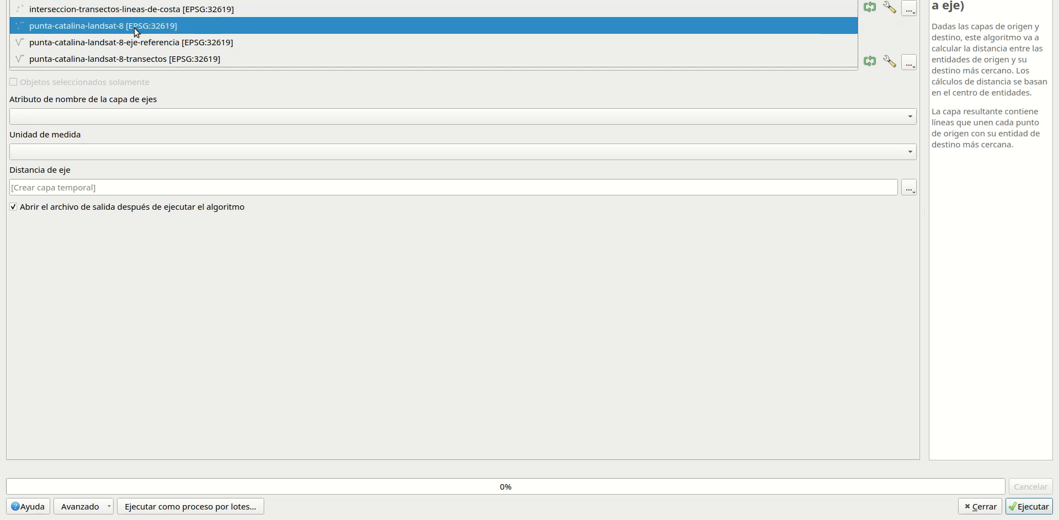
pyautogui.click(139, 9)
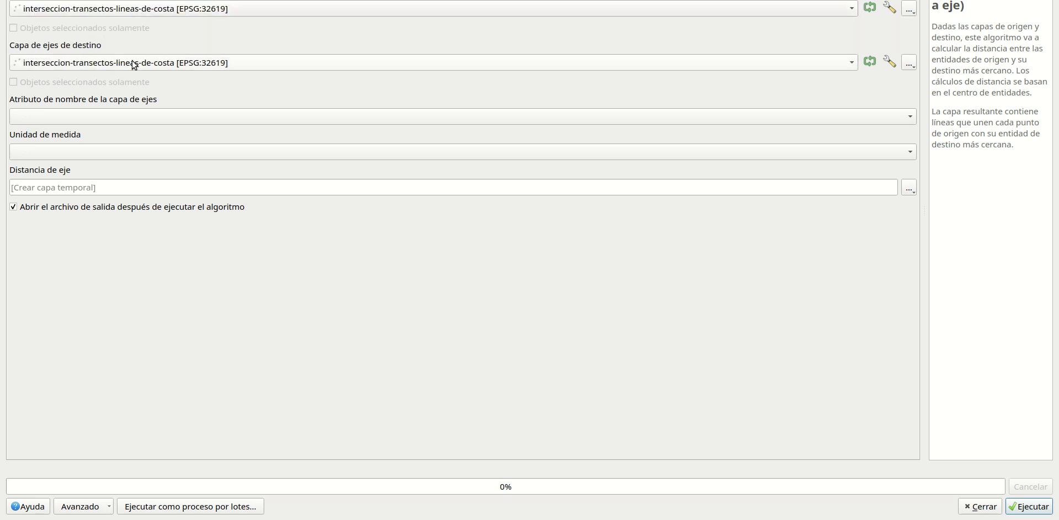
pyautogui.click(132, 62)
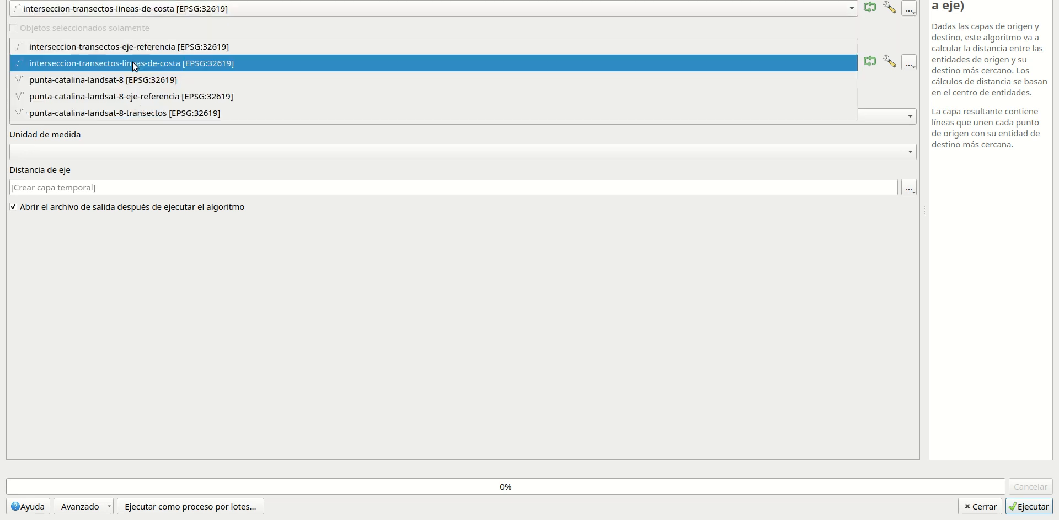
pyautogui.click(134, 45)
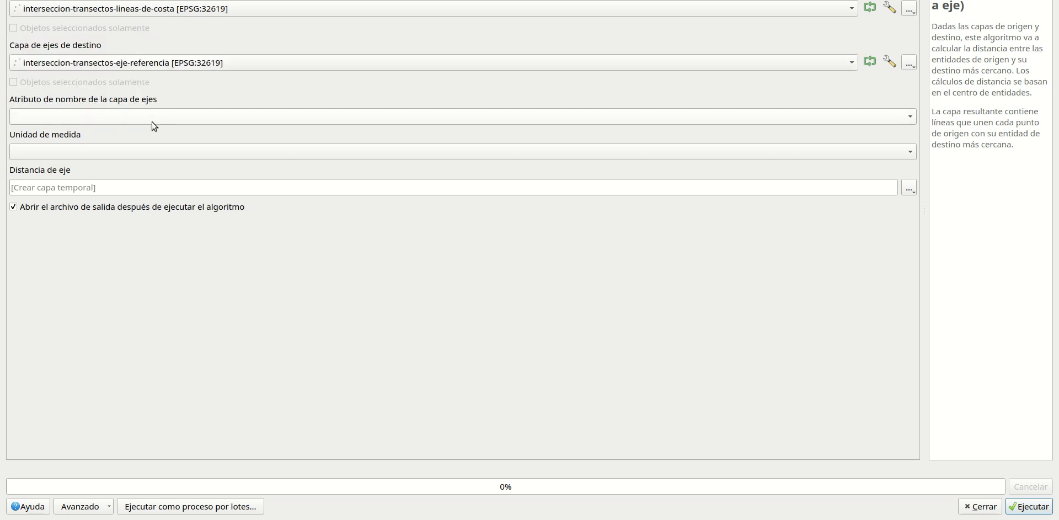
# Set the hub layer's name attribute to transecto and the measurement unit to Metros.
pyautogui.click(198, 117)
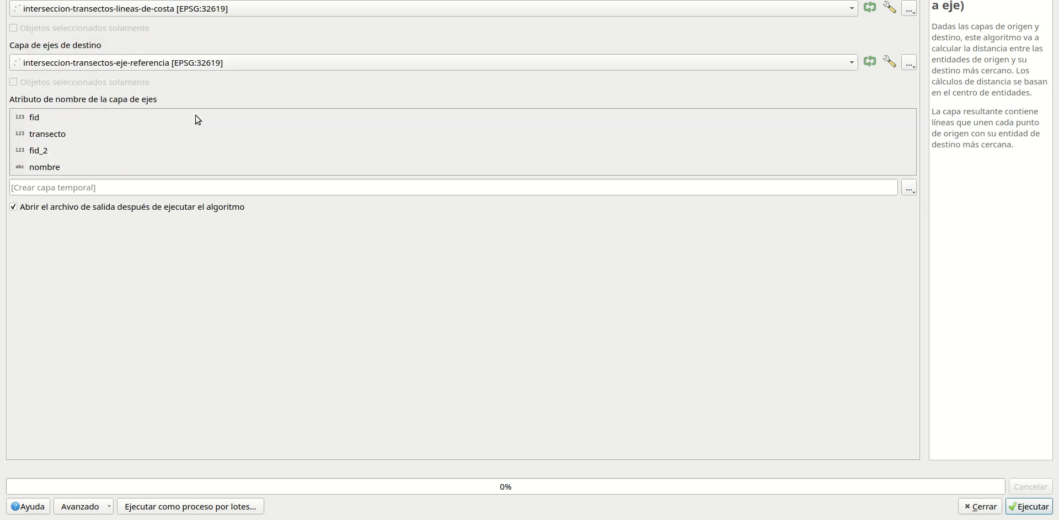
pyautogui.click(175, 98)
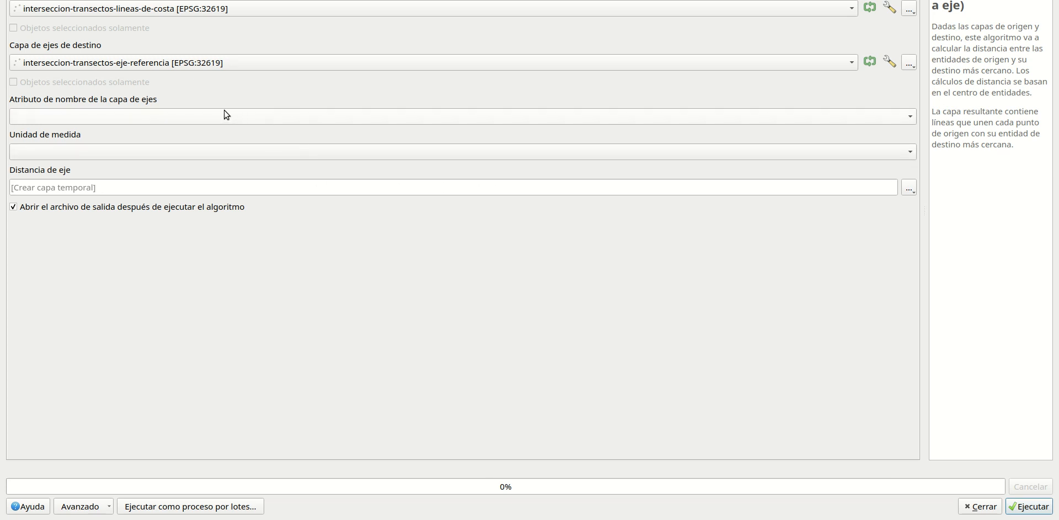
pyautogui.click(160, 118)
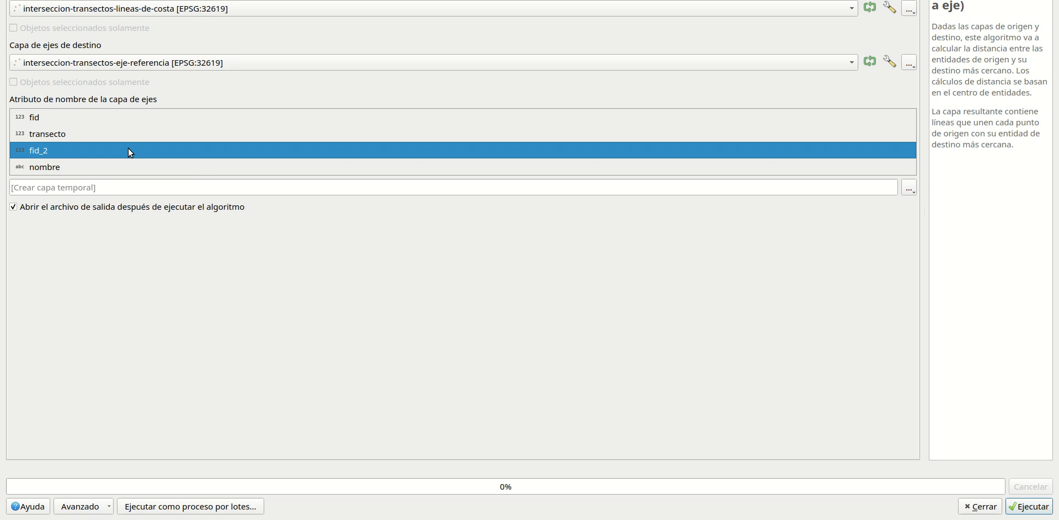
pyautogui.click(133, 132)
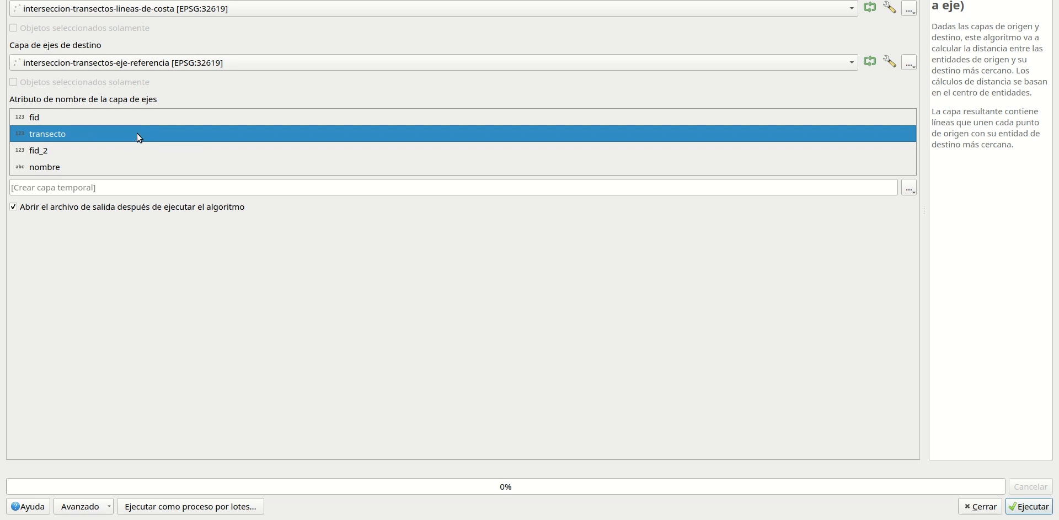
pyautogui.click(136, 133)
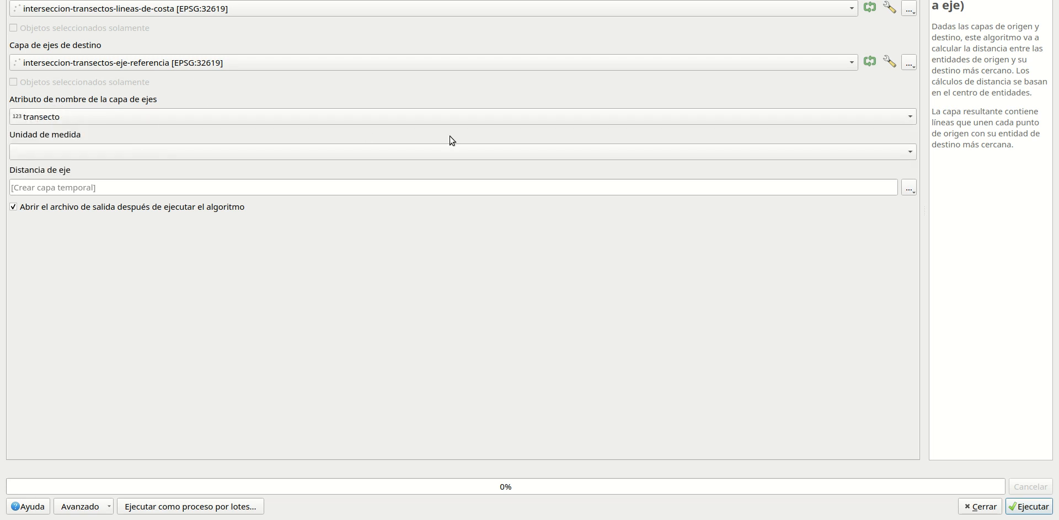
pyautogui.click(152, 153)
pyautogui.click(143, 151)
# Set the distance output to distancias-lineas-eje.gpkg in the ejercicio-5 folder, then run the algorithm and close its dialog.
pyautogui.click(908, 192)
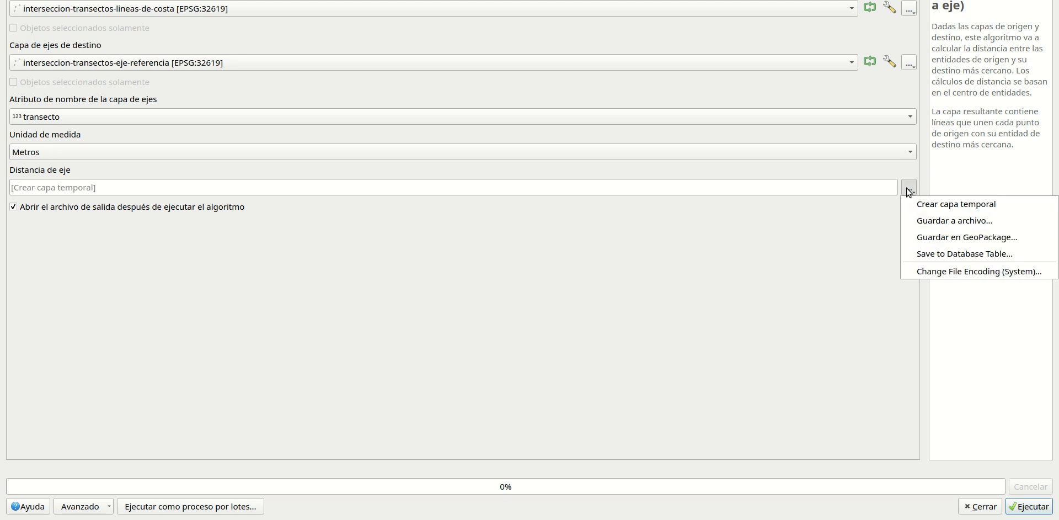
pyautogui.click(920, 218)
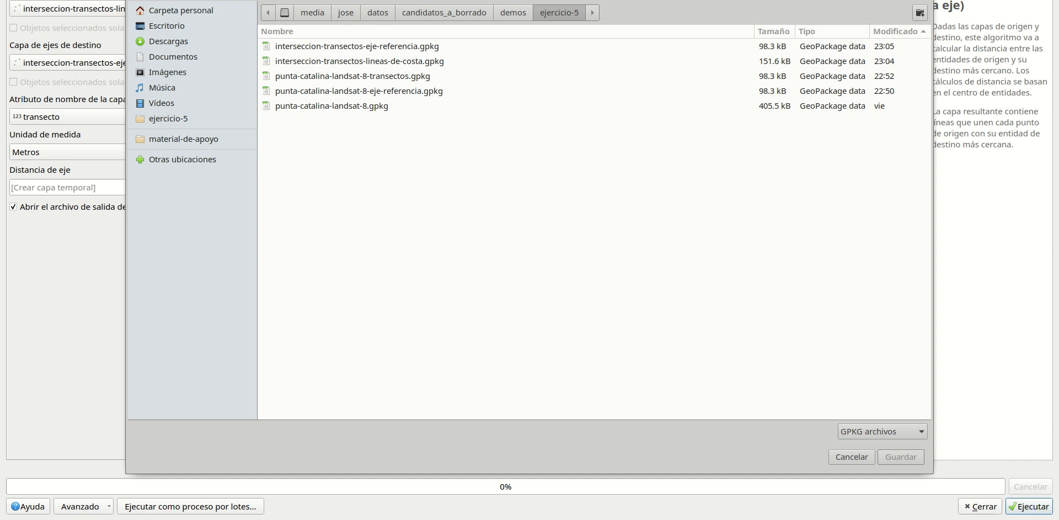
pyautogui.write('d')
pyautogui.click(901, 456)
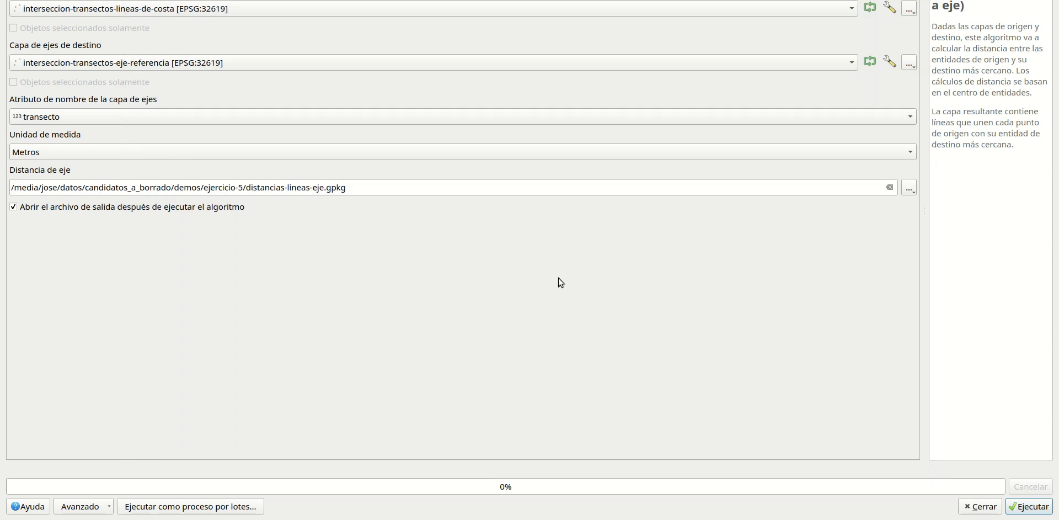
pyautogui.click(1029, 507)
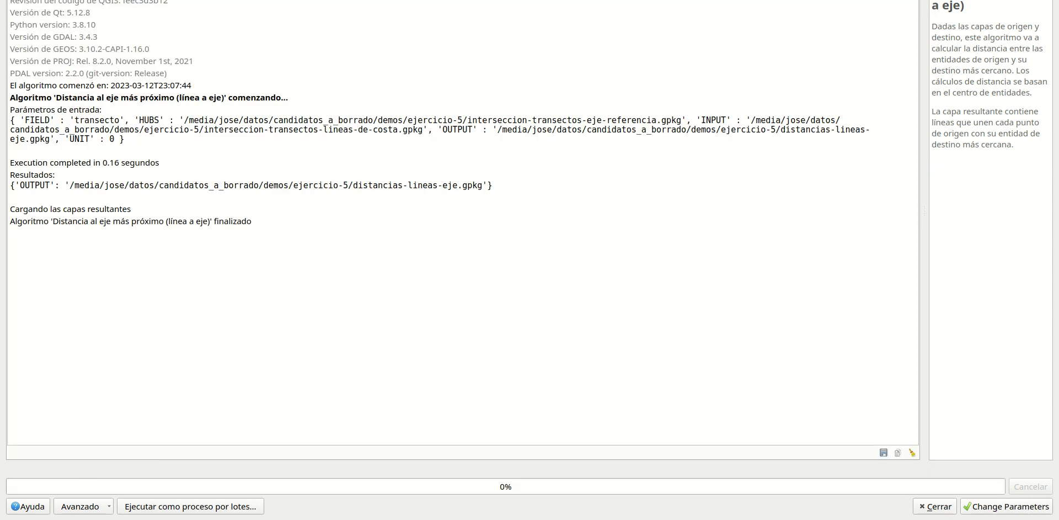
pyautogui.click(936, 506)
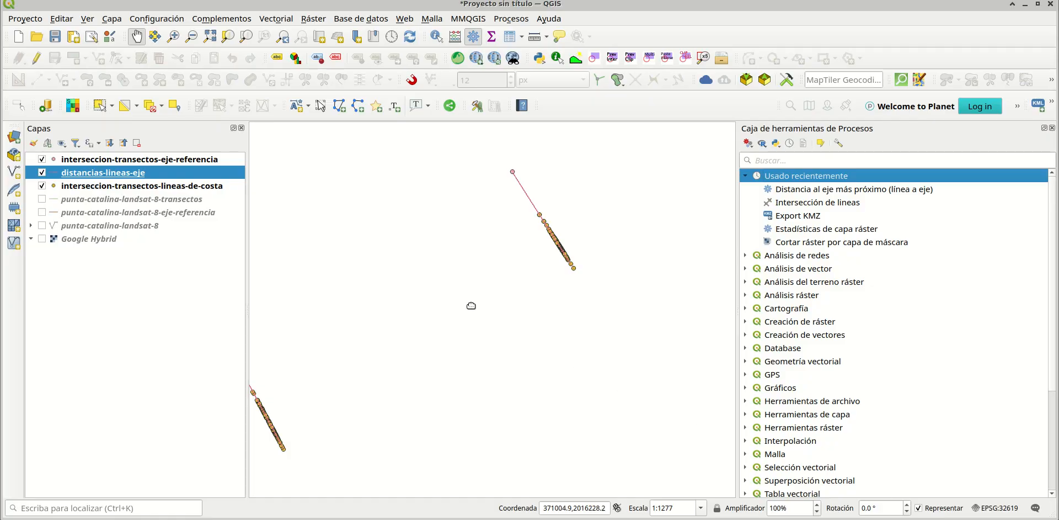
# Move the distancias-lineas-eje layer to the top of the layer order and examine its attribute table alongside its lines on the map.
pyautogui.moveTo(66, 176)
pyautogui.mouseDown()
pyautogui.moveTo(80, 165)
pyautogui.moveTo(71, 162)
pyautogui.mouseUp()
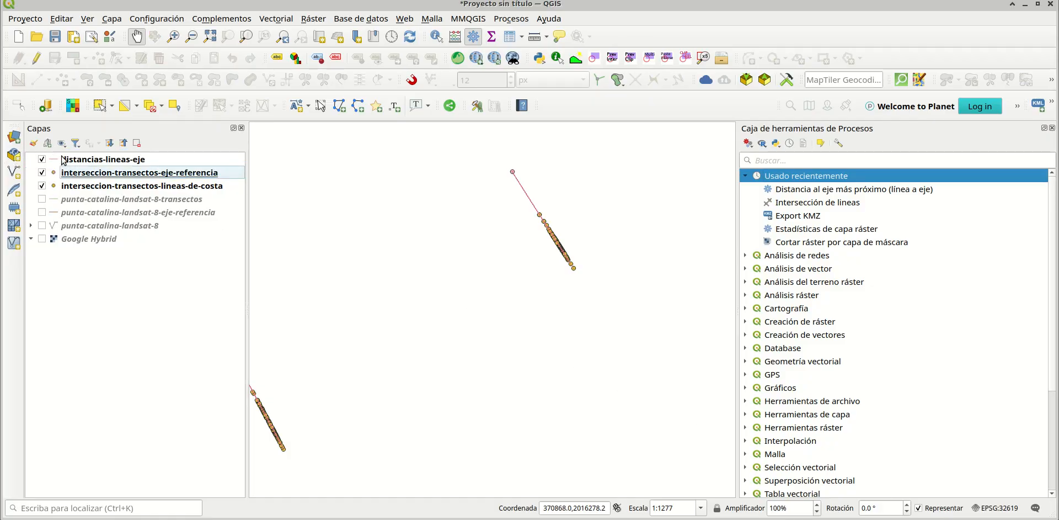
pyautogui.click(69, 160)
pyautogui.rightClick(69, 161)
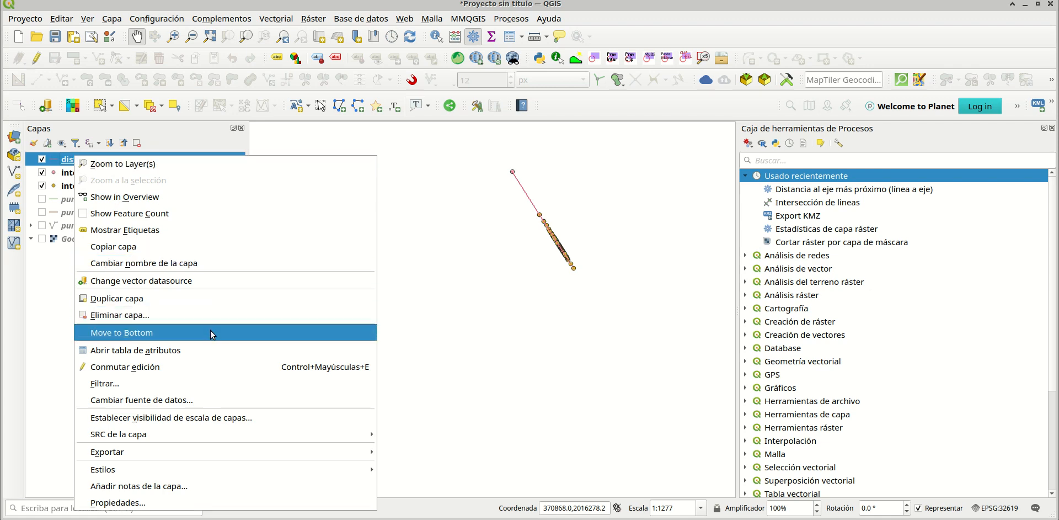
pyautogui.click(212, 350)
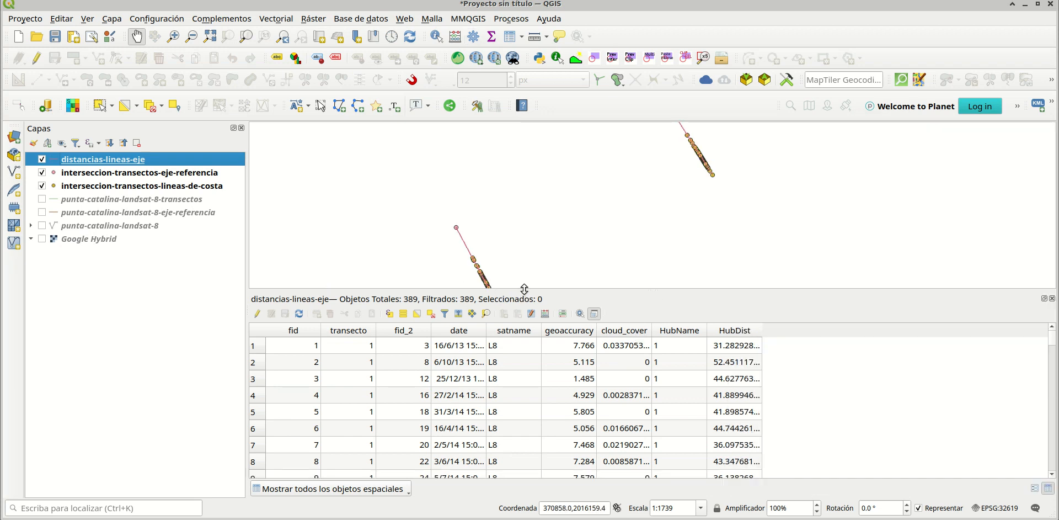
pyautogui.moveTo(663, 156); pyautogui.dragTo(577, 240)
pyautogui.scroll(1, 624, 205)
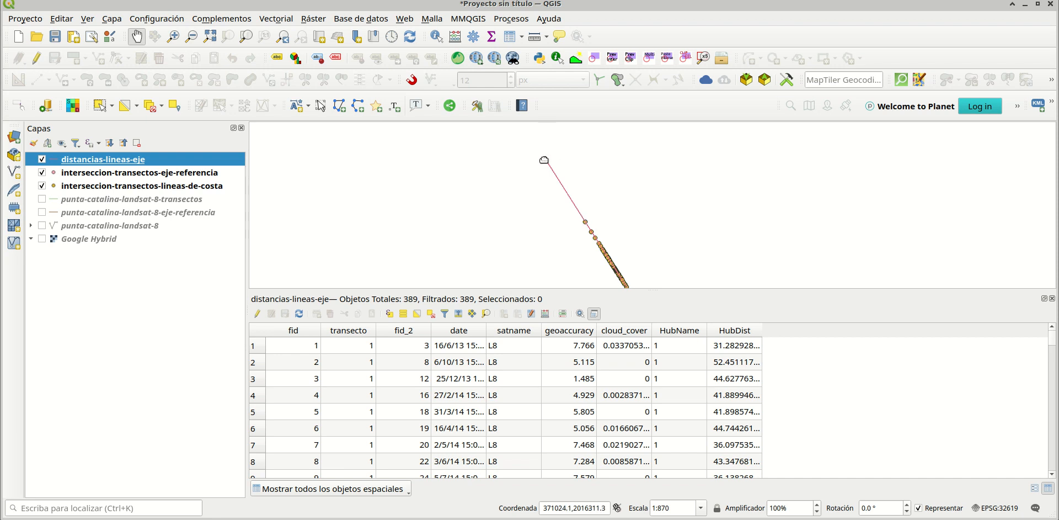
# Enlarge the map area above the attribute table, select all distance lines of transect 1 on the map, and clear the selection.
pyautogui.moveTo(648, 233); pyautogui.dragTo(644, 214)
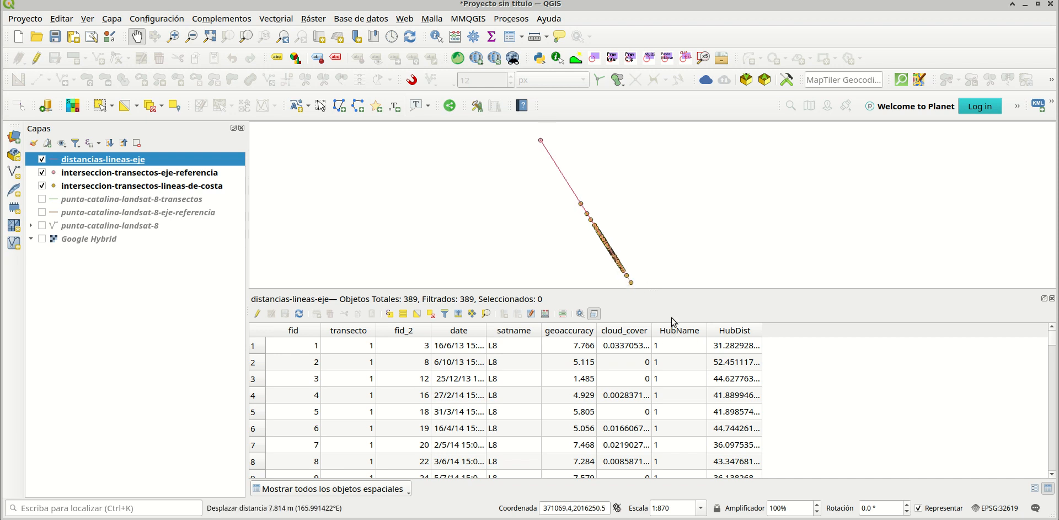
pyautogui.moveTo(674, 289); pyautogui.dragTo(669, 350)
pyautogui.moveTo(623, 252); pyautogui.dragTo(620, 246)
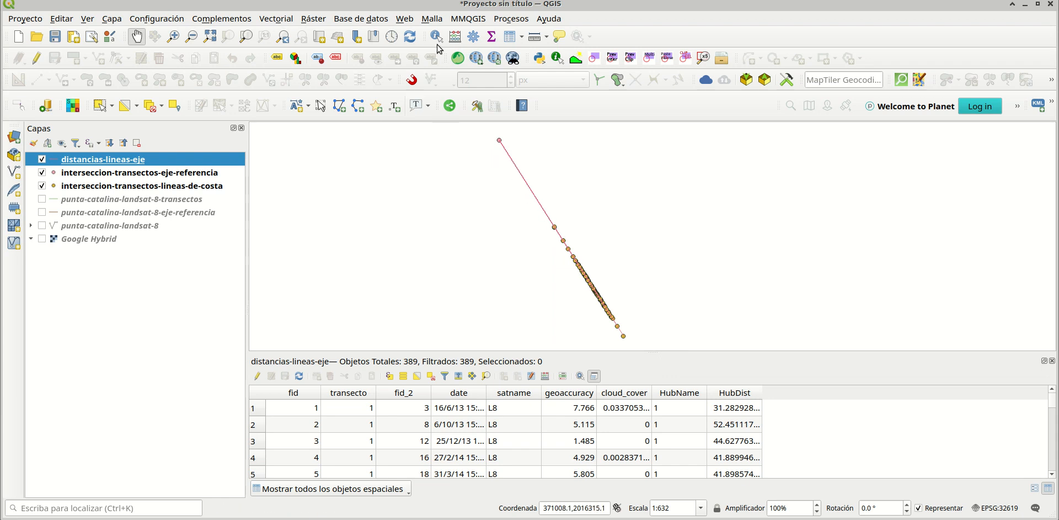
pyautogui.click(103, 108)
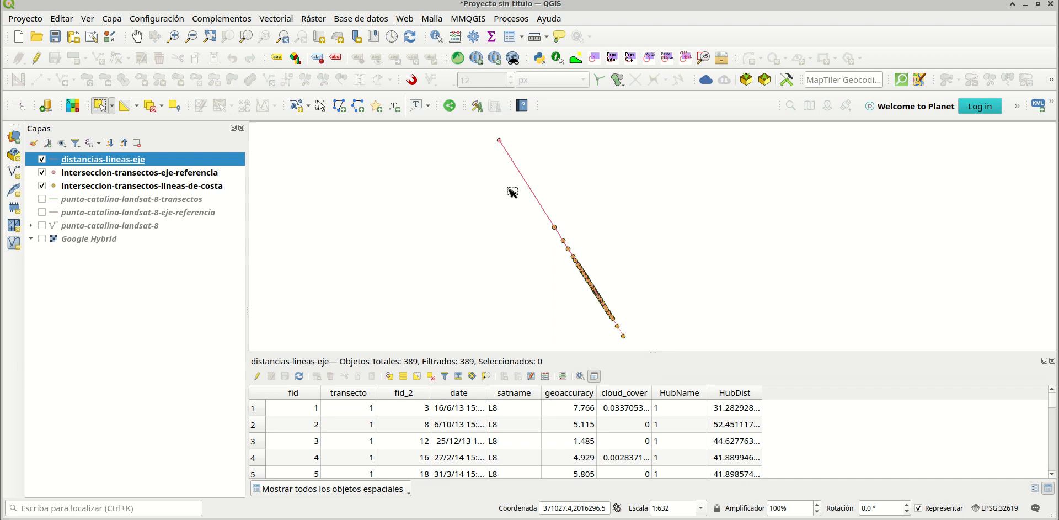
pyautogui.moveTo(504, 182); pyautogui.dragTo(568, 202)
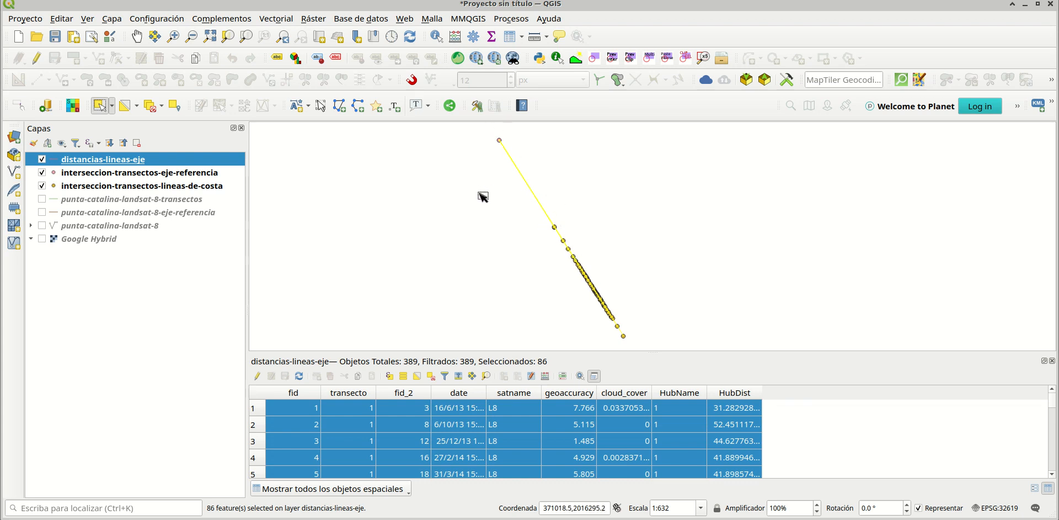
pyautogui.click(478, 211)
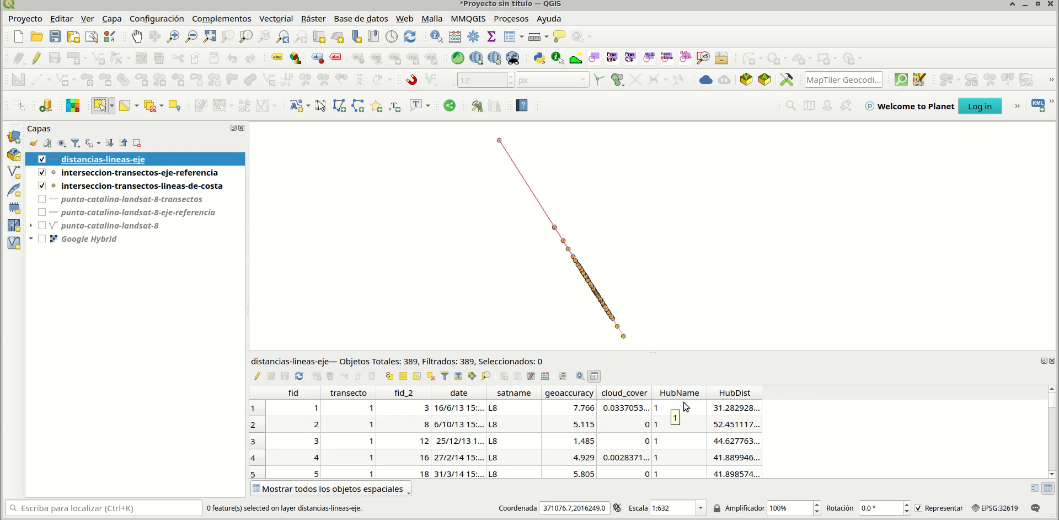
# Widen the HubName column and compare the transecto, HubName and HubDist values across the rows of transects 1 and 2.
pyautogui.moveTo(707, 392); pyautogui.dragTo(726, 392)
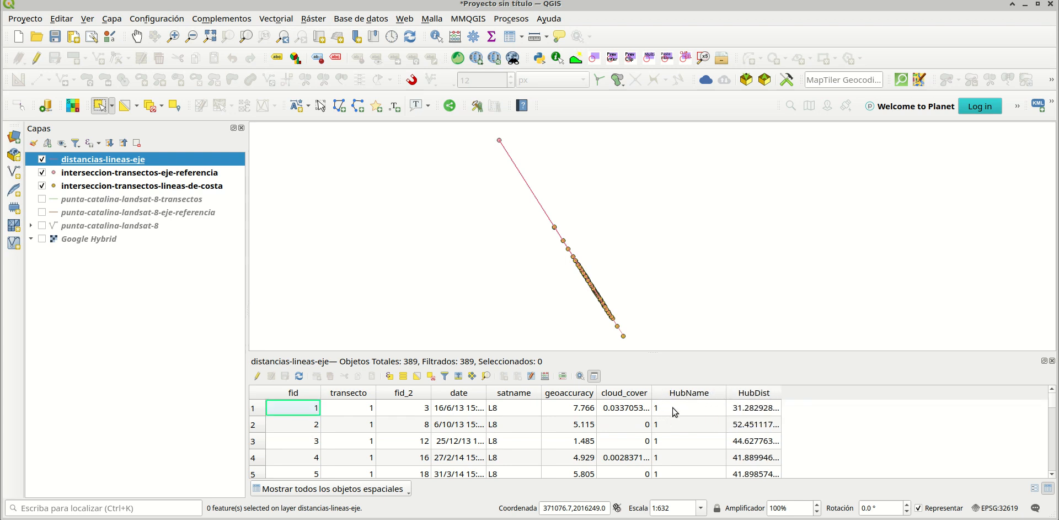
pyautogui.scroll(-1, 588, 421)
pyautogui.scroll(-17, 574, 436)
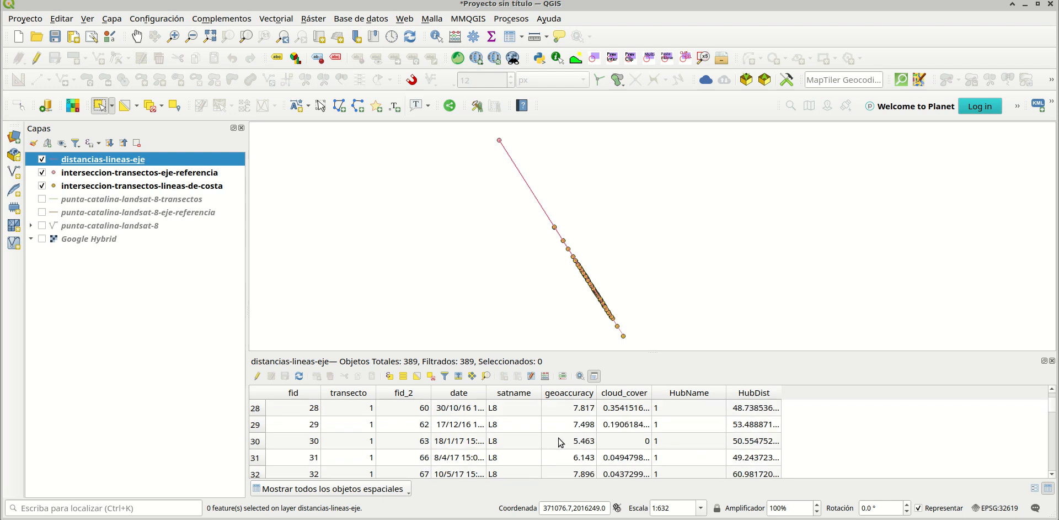
pyautogui.scroll(-7, 375, 441)
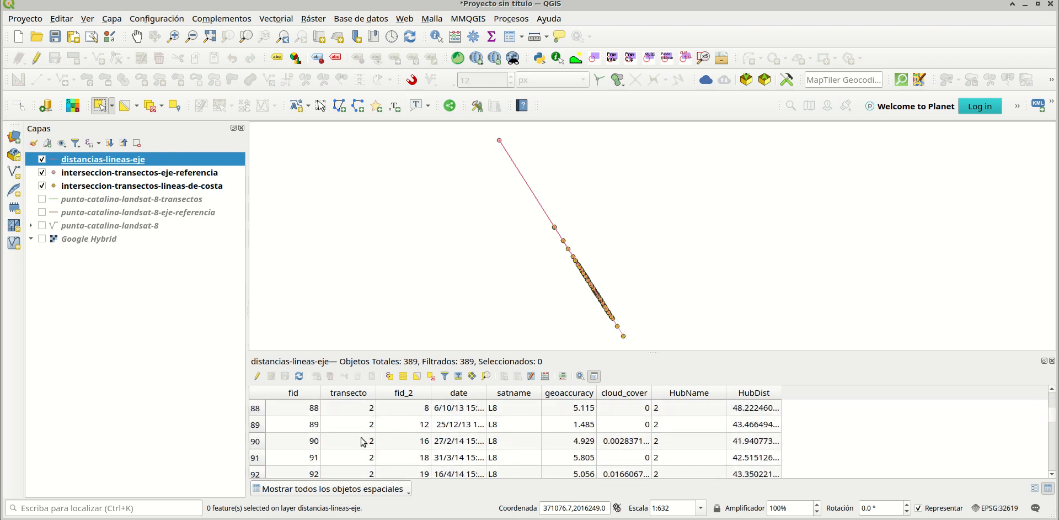
pyautogui.scroll(1, 671, 422)
pyautogui.scroll(20, 671, 422)
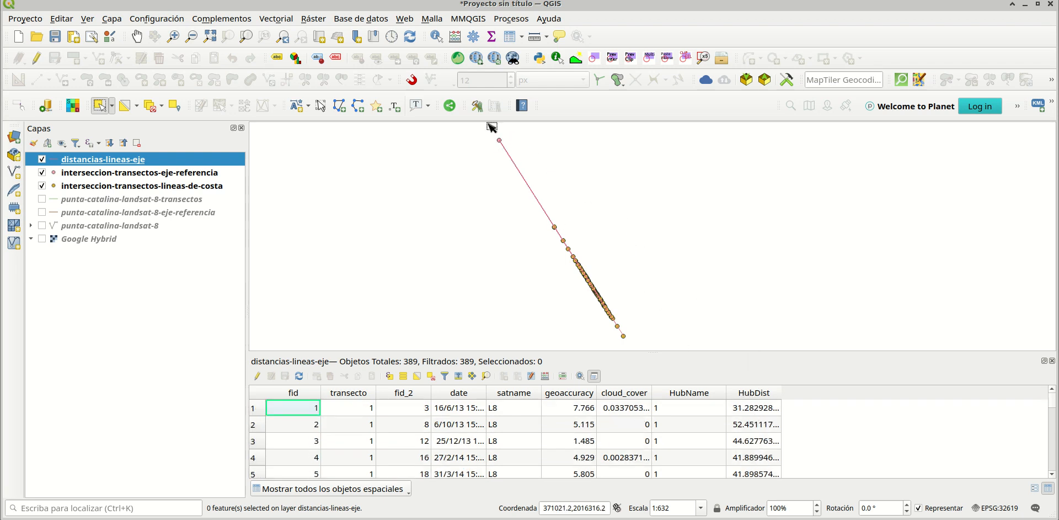
# Start the line measurement tool and enable snapping to vertices.
pyautogui.click(534, 37)
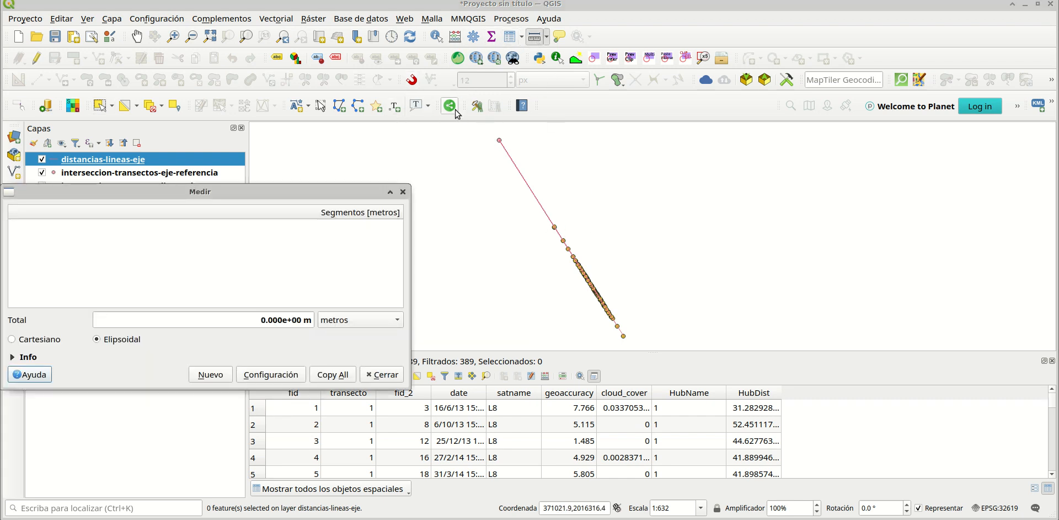
pyautogui.click(412, 79)
pyautogui.click(448, 79)
pyautogui.click(463, 97)
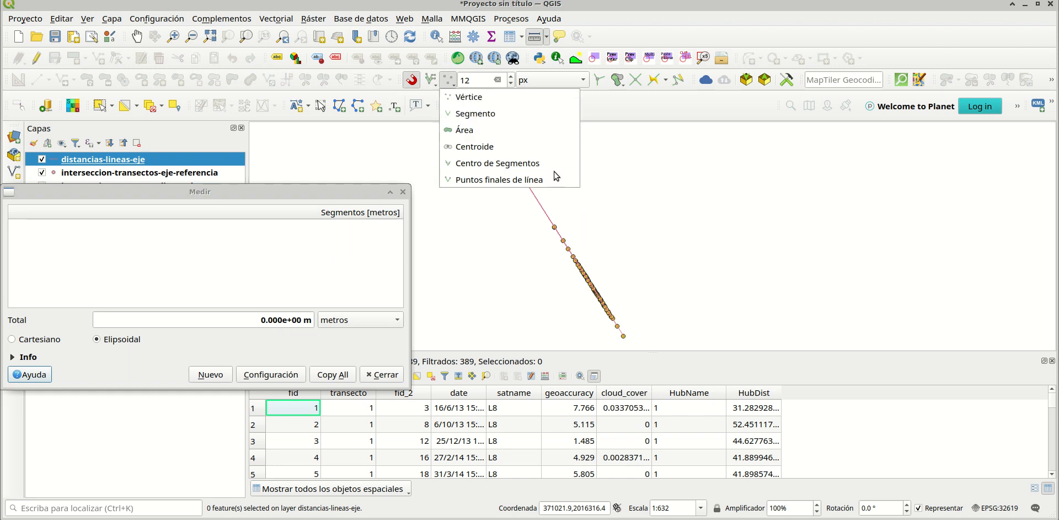
pyautogui.click(616, 111)
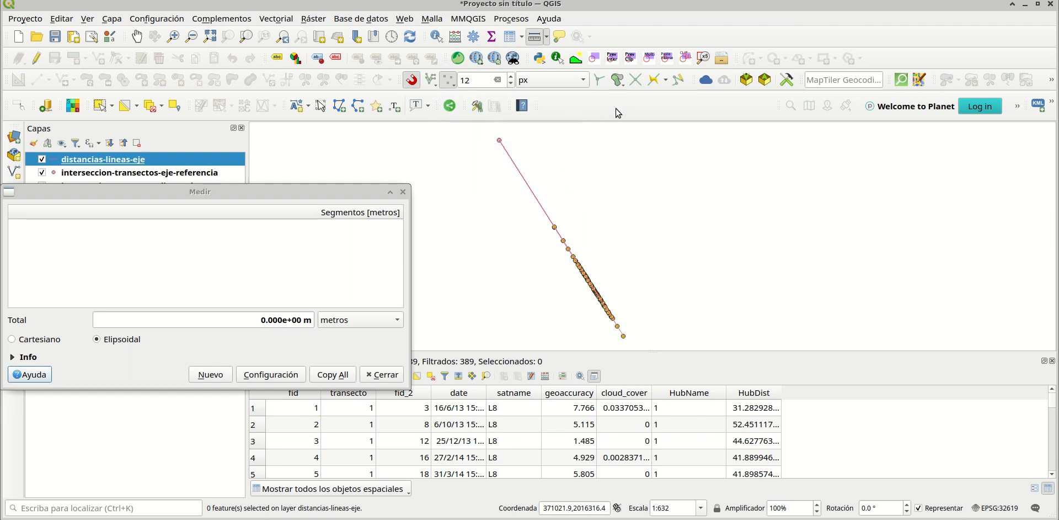
# Measure from transect 1's coastline point nearest the axis, select the table's first row to compare its HubDist, and close the measurement and table.
pyautogui.click(554, 227)
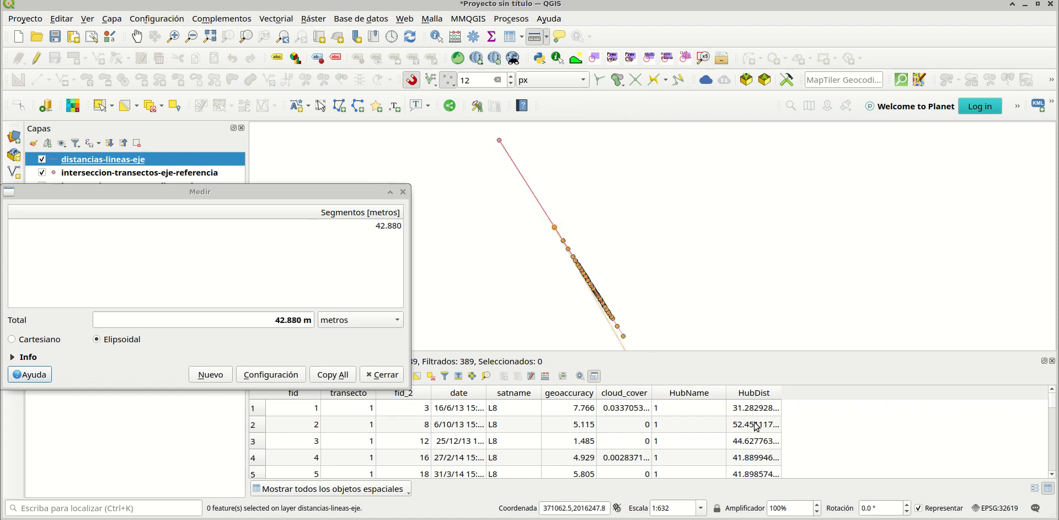
pyautogui.click(270, 407)
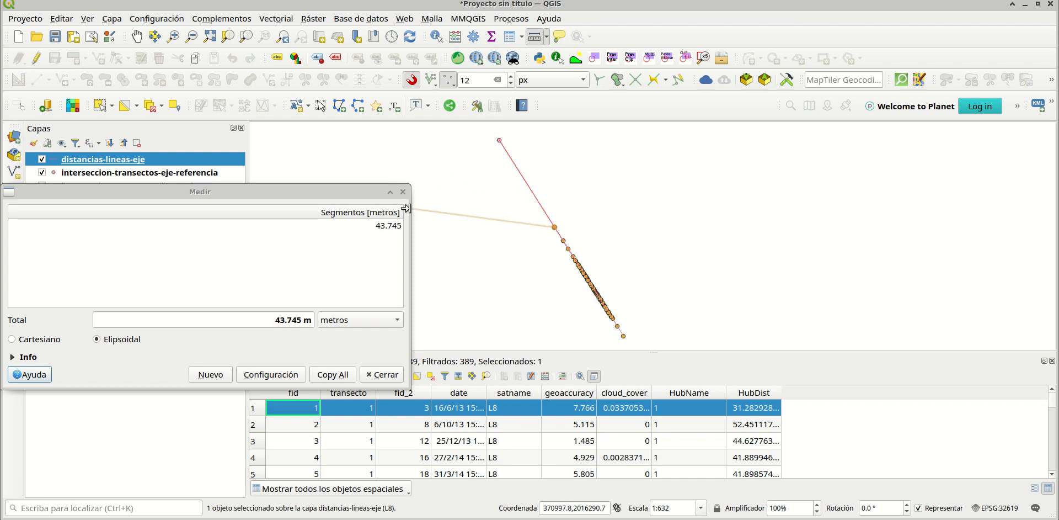
pyautogui.click(403, 191)
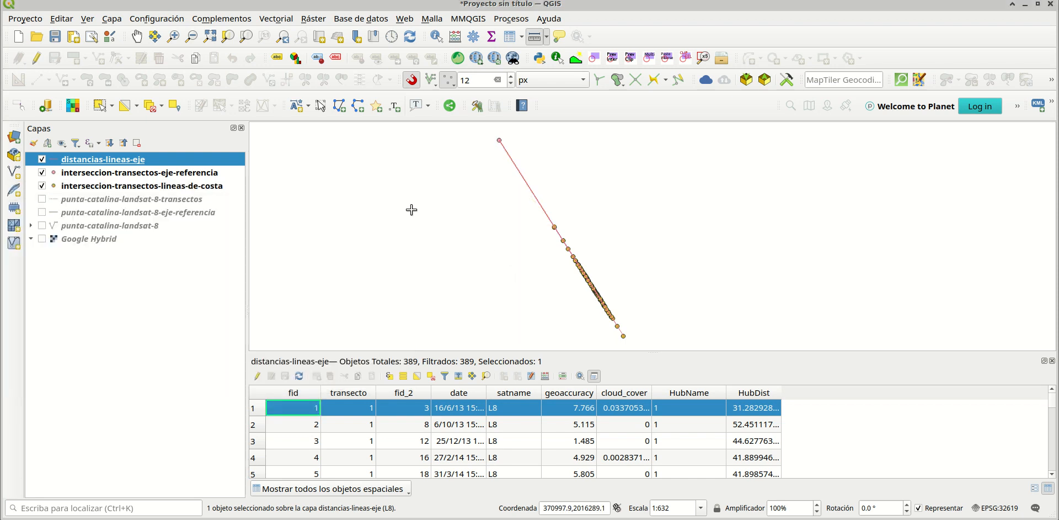
pyautogui.press('Escape')
pyautogui.scroll(-1, 505, 301)
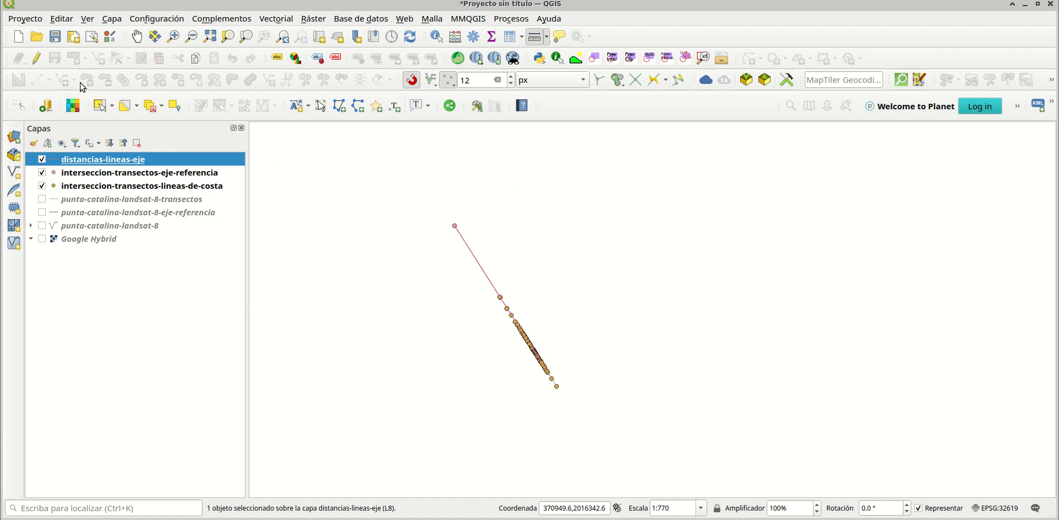